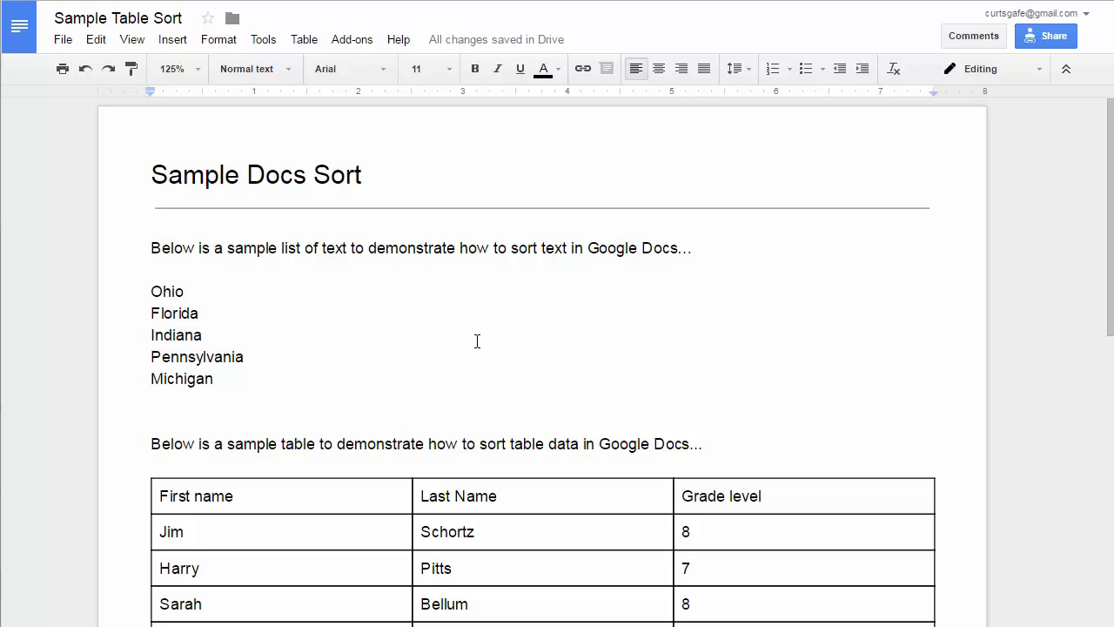
# Step: Look over the document by selecting the state list and clicking into the student table's cells
pyautogui.moveTo(148, 290); pyautogui.dragTo(236, 380)
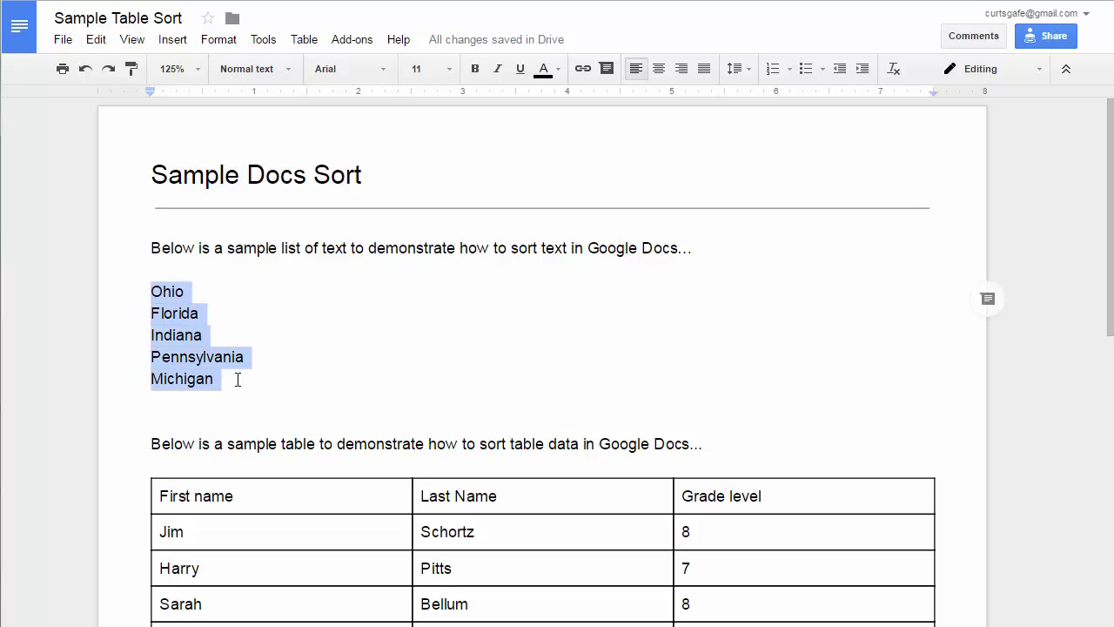
pyautogui.click(315, 356)
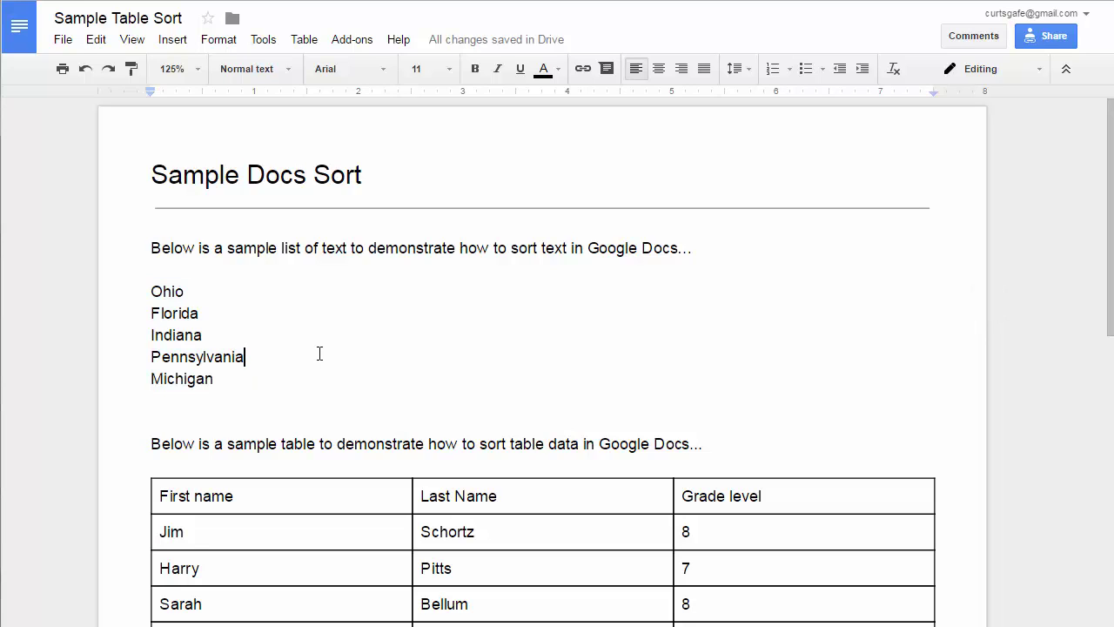
pyautogui.scroll(-2, 319, 353)
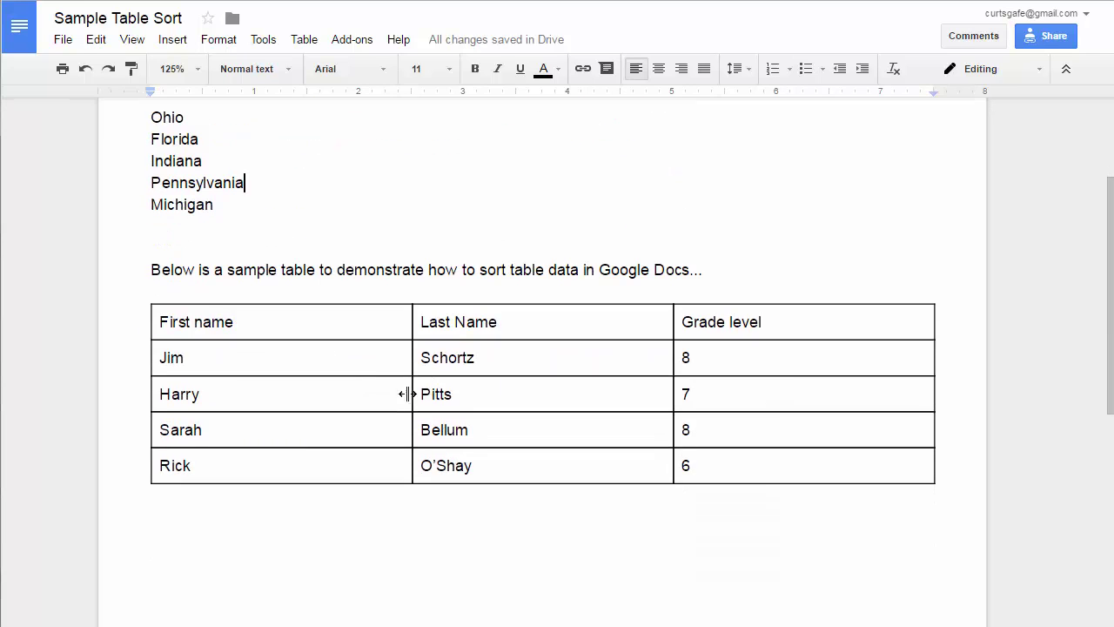
pyautogui.click(291, 358)
pyautogui.click(463, 379)
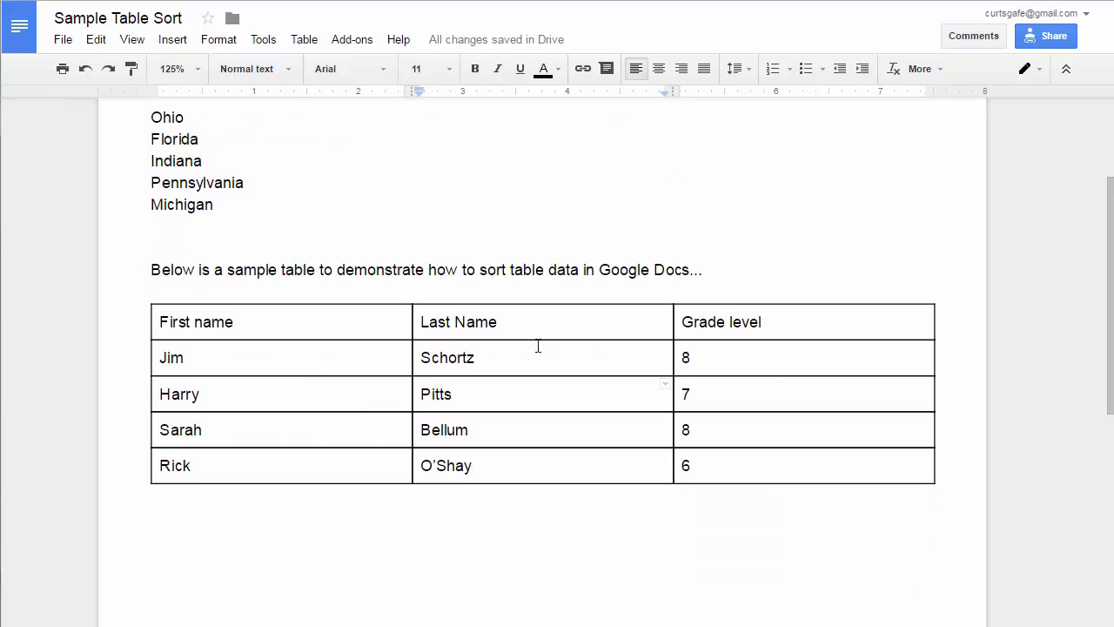
pyautogui.scroll(2, 447, 347)
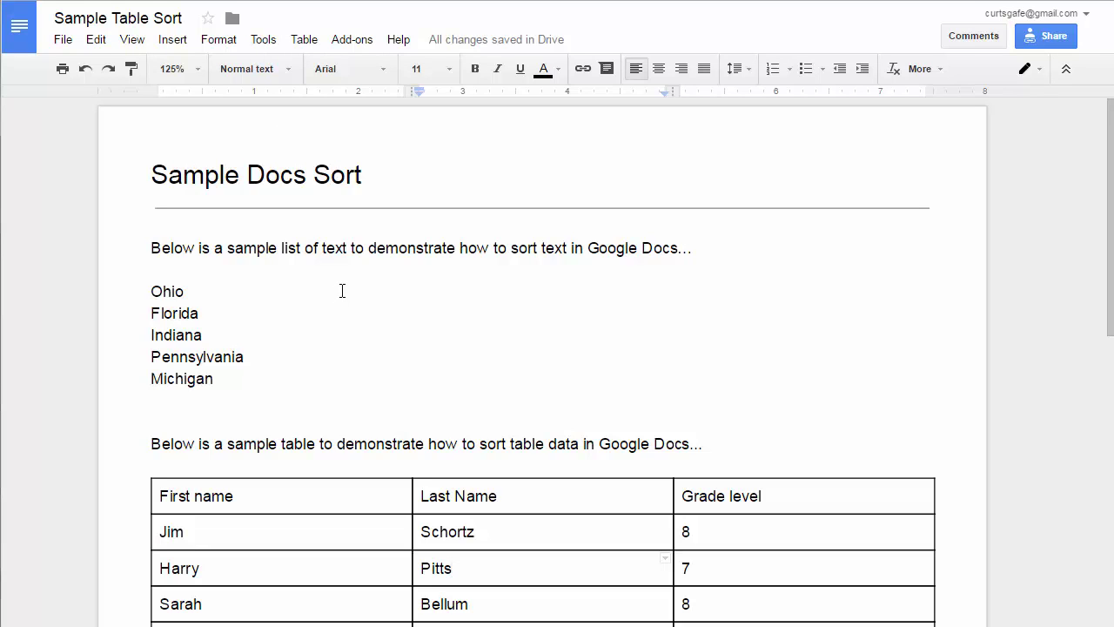
pyautogui.moveTo(144, 288); pyautogui.dragTo(224, 382)
pyautogui.click(250, 493)
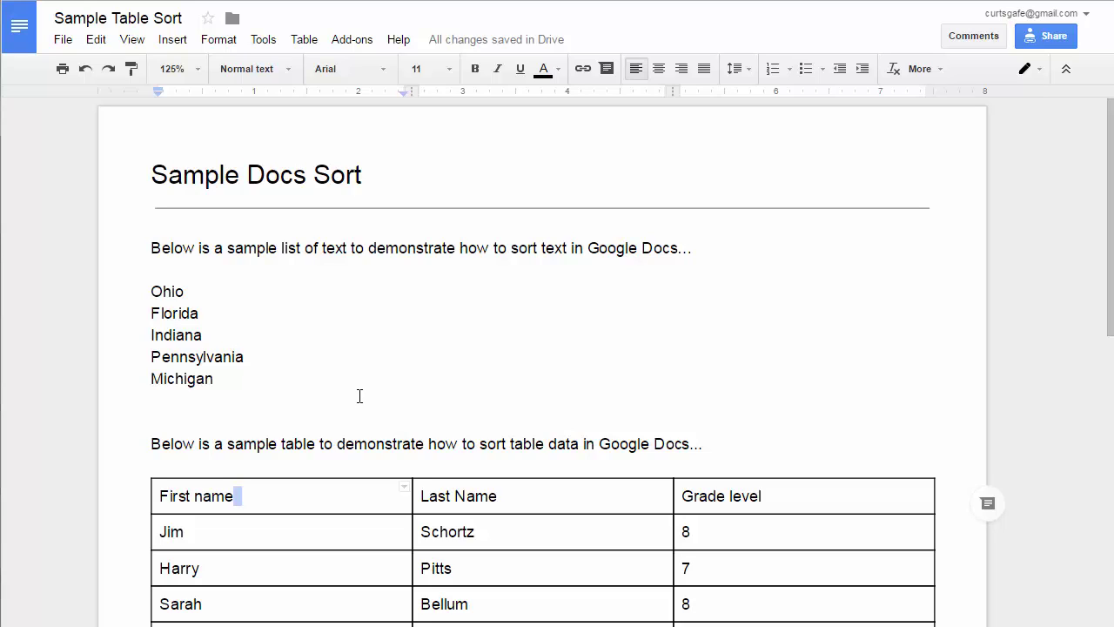
pyautogui.click(360, 406)
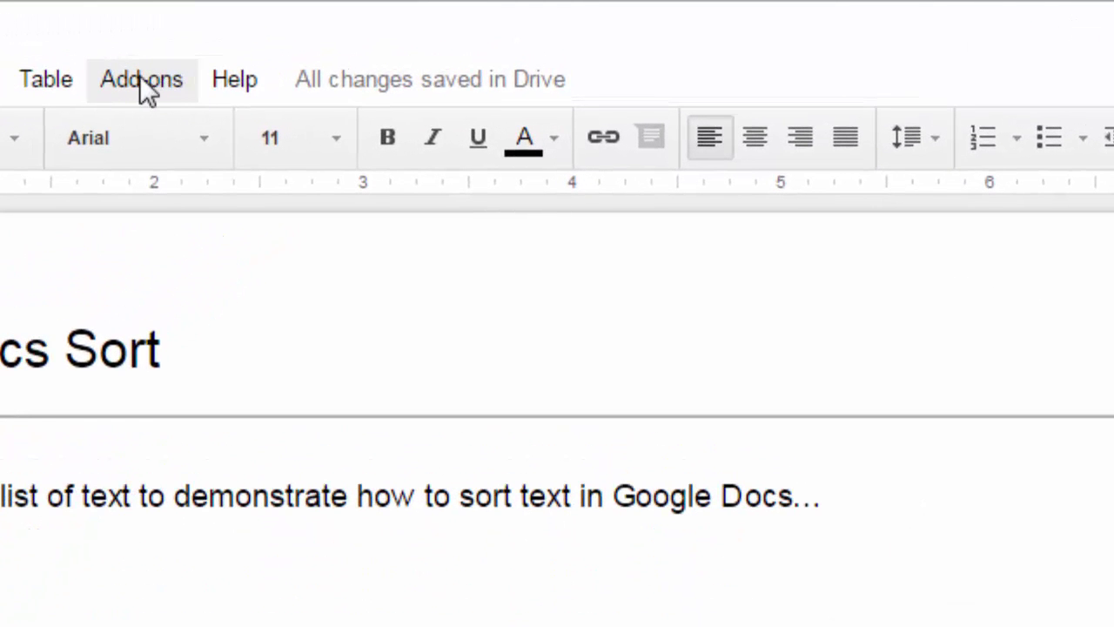
# Step: Search the add-ons store for 'doc tools' and view the Doc Tools details page
pyautogui.click(141, 80)
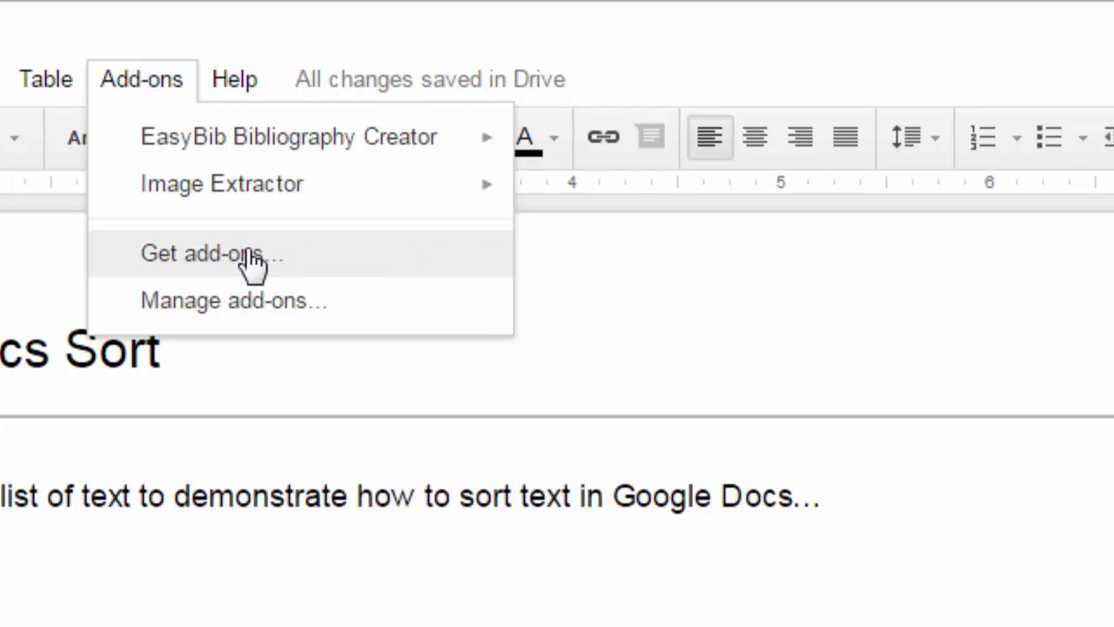
pyautogui.click(324, 258)
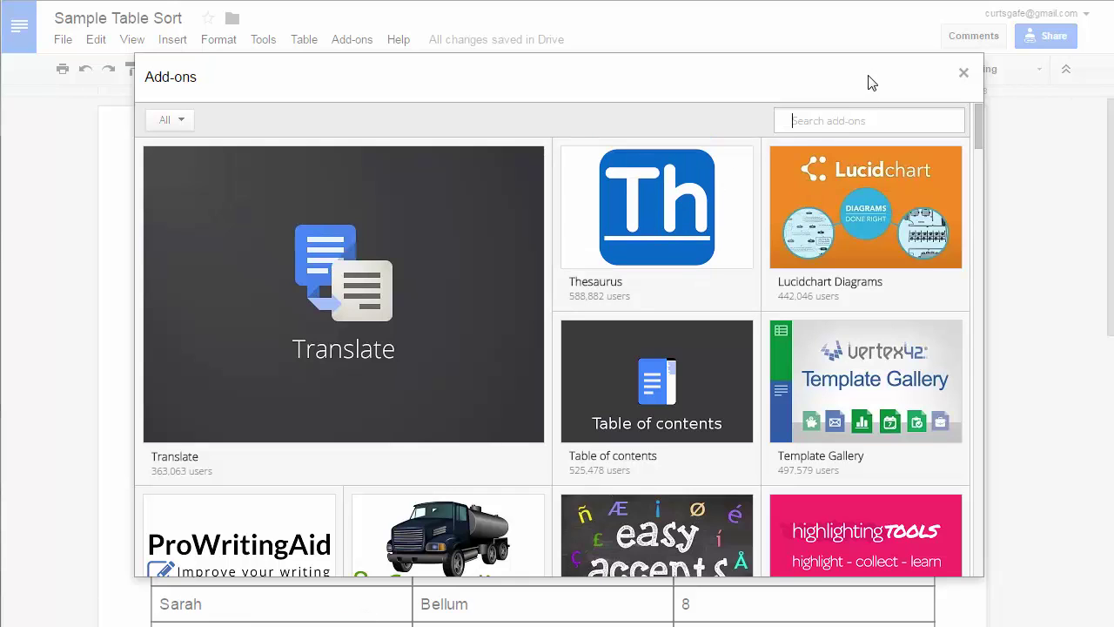
pyautogui.write('doc tools')
pyautogui.press('Return')
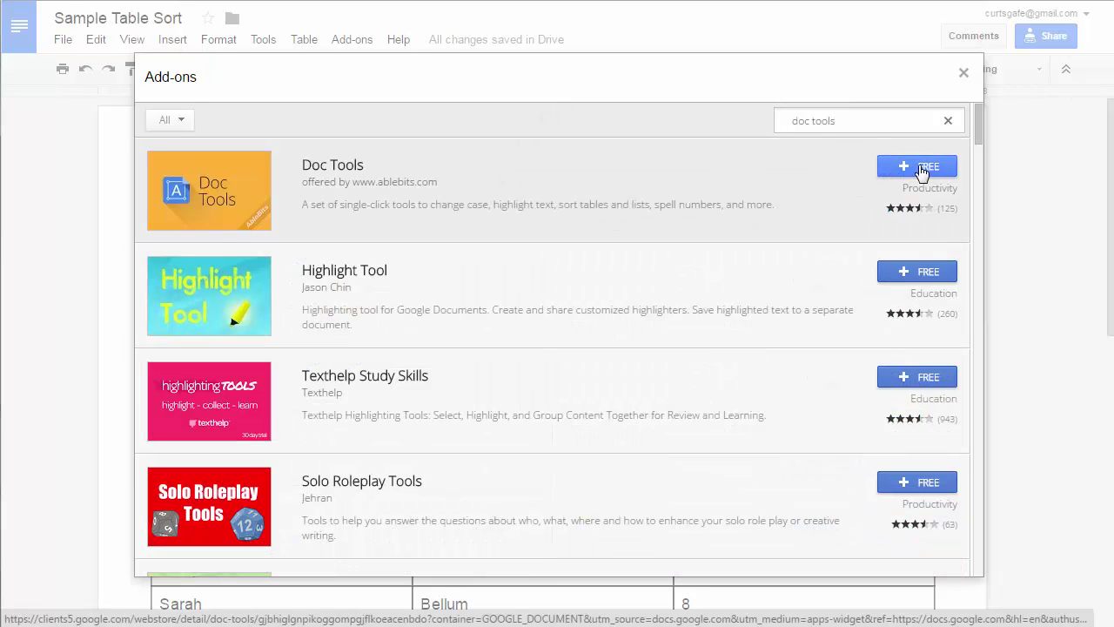
pyautogui.click(568, 190)
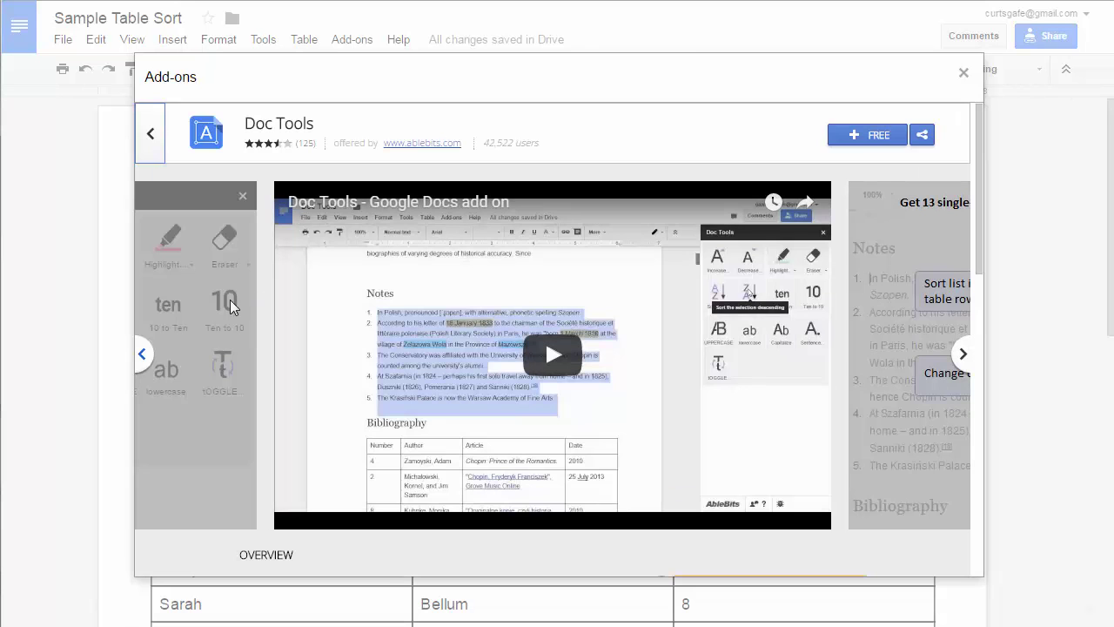
pyautogui.scroll(-4, 231, 304)
pyautogui.scroll(4, 230, 299)
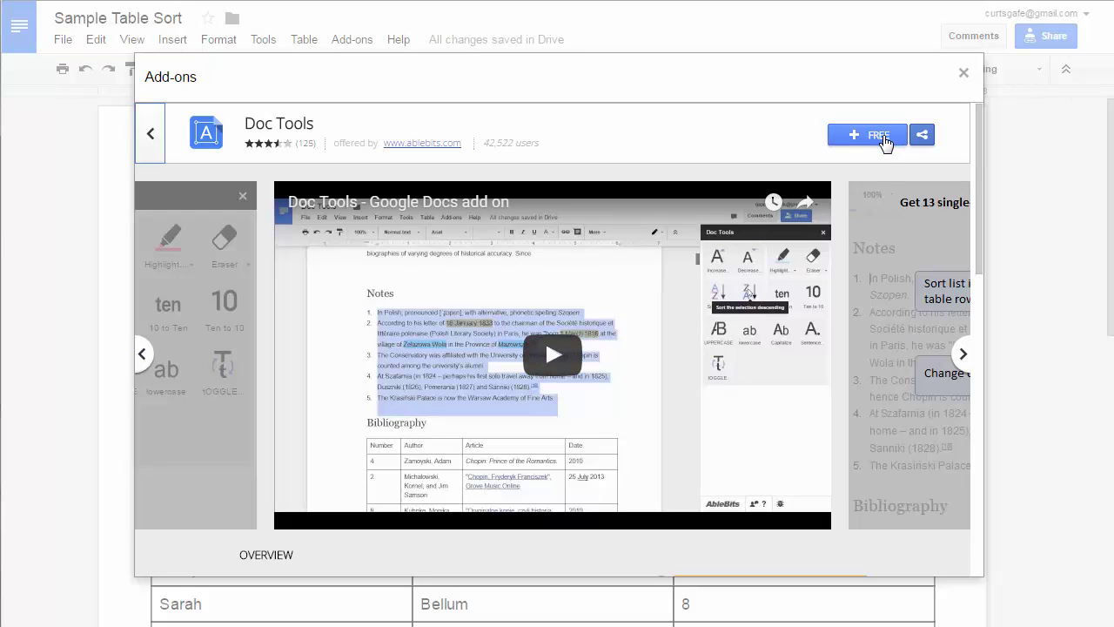
# Step: Install the free Doc Tools add-on, allow its permissions, and confirm it appears under Add-ons
pyautogui.click(879, 136)
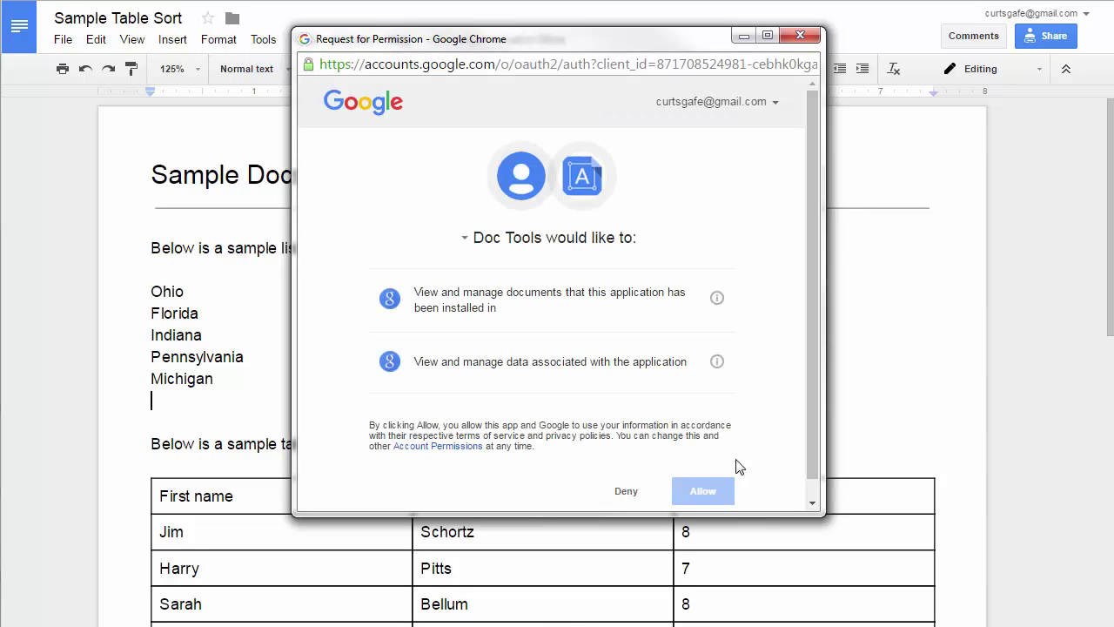
pyautogui.click(696, 469)
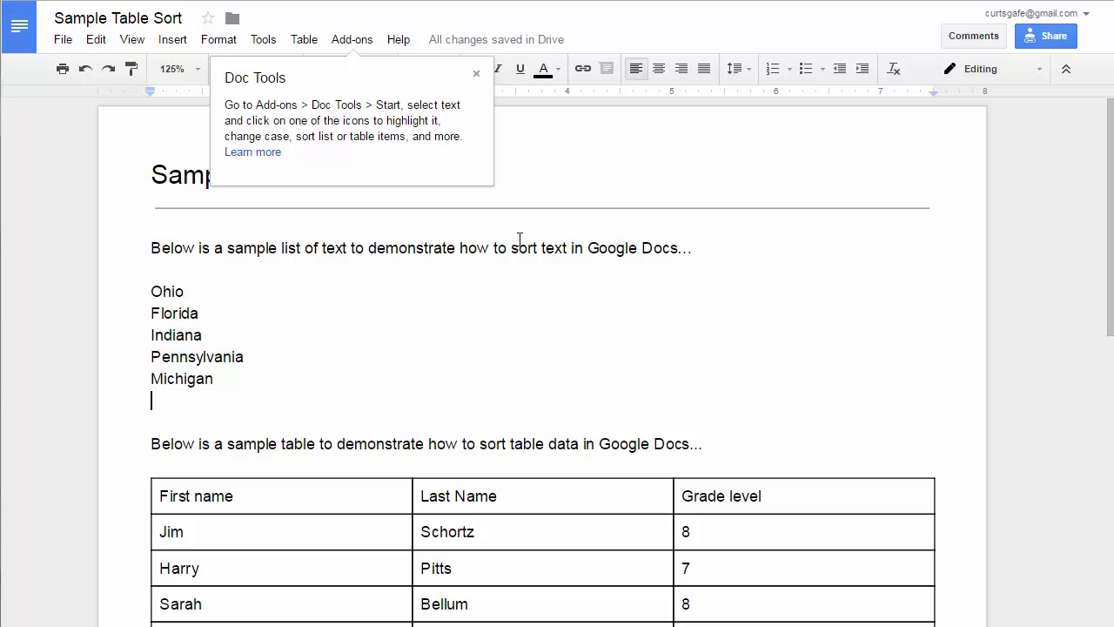
pyautogui.click(476, 74)
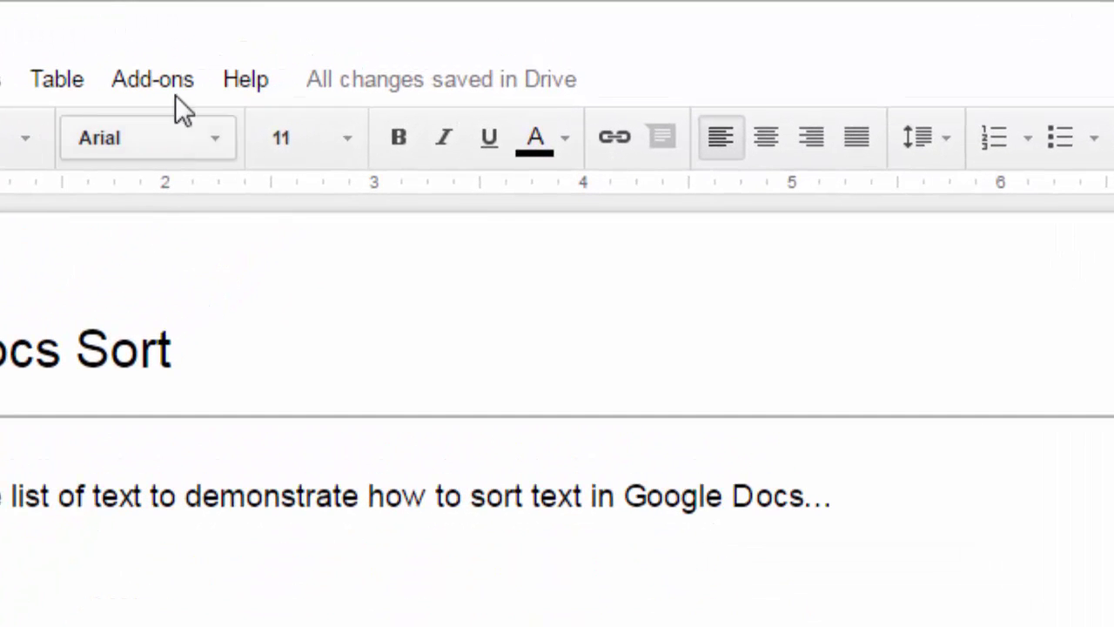
pyautogui.click(177, 90)
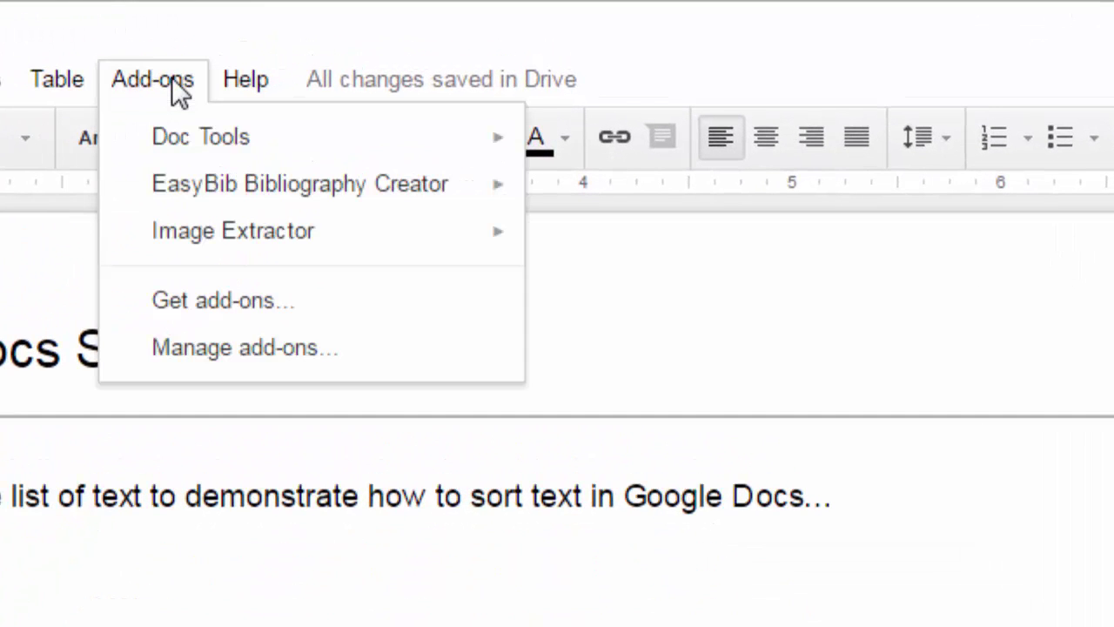
pyautogui.moveTo(218, 142)
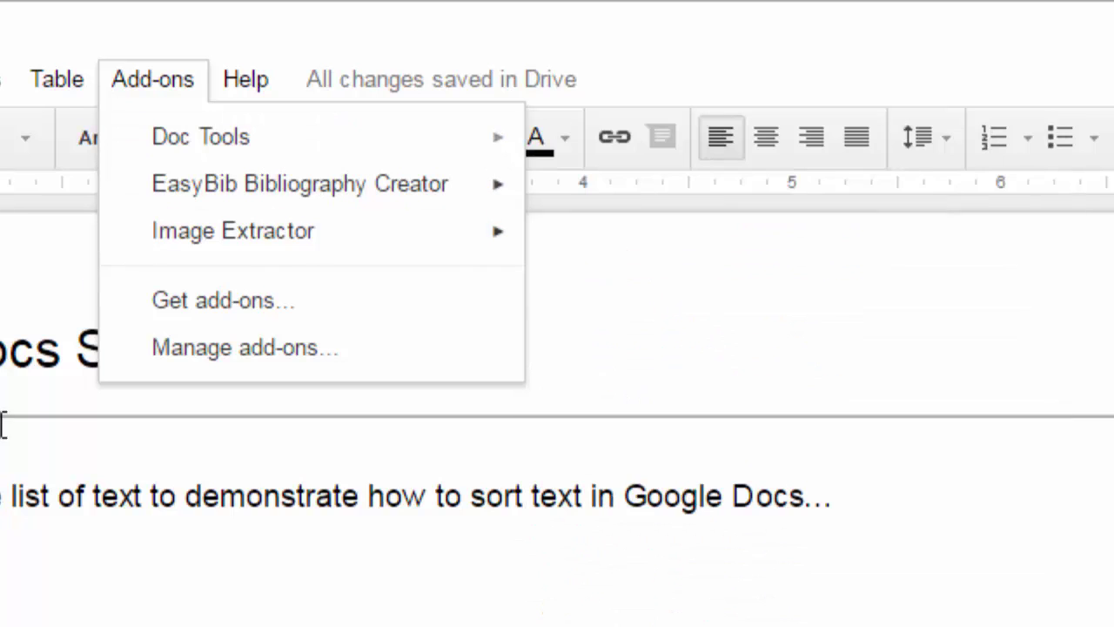
pyautogui.click(26, 512)
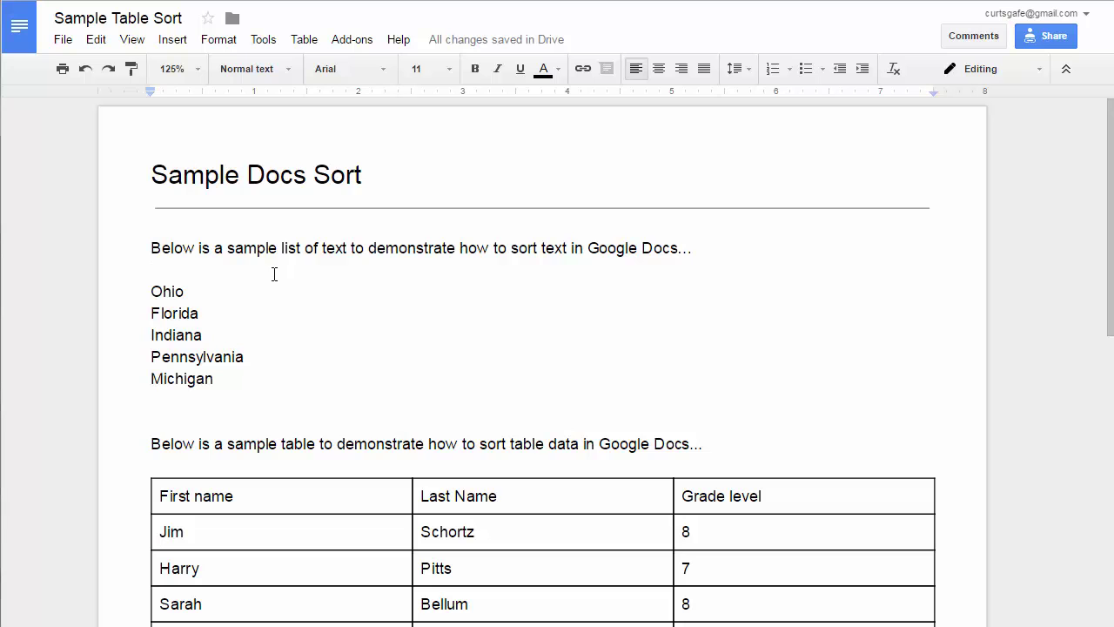
# Step: Sort the selected state list ascending through Add-ons > Doc Tools
pyautogui.scroll(-1, 274, 273)
pyautogui.scroll(1, 275, 272)
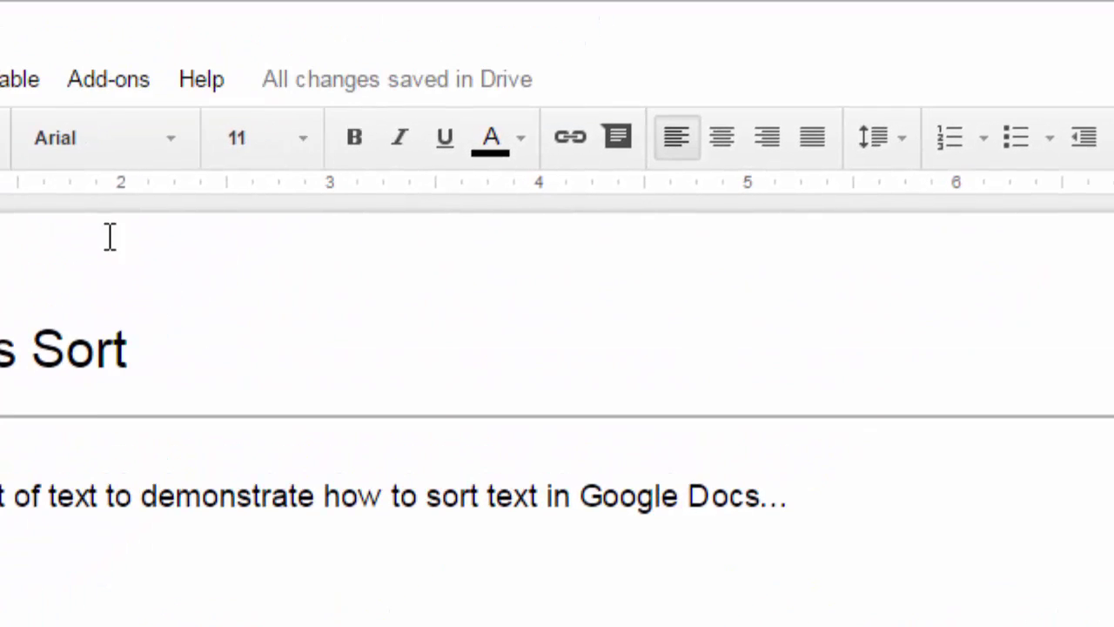
pyautogui.click(131, 85)
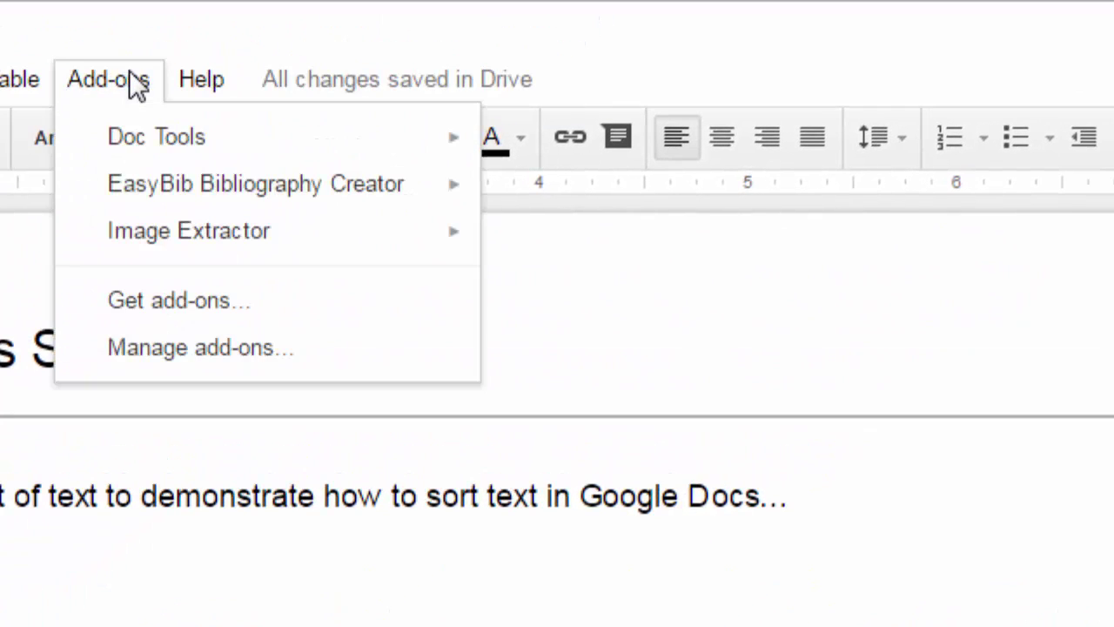
pyautogui.moveTo(163, 144)
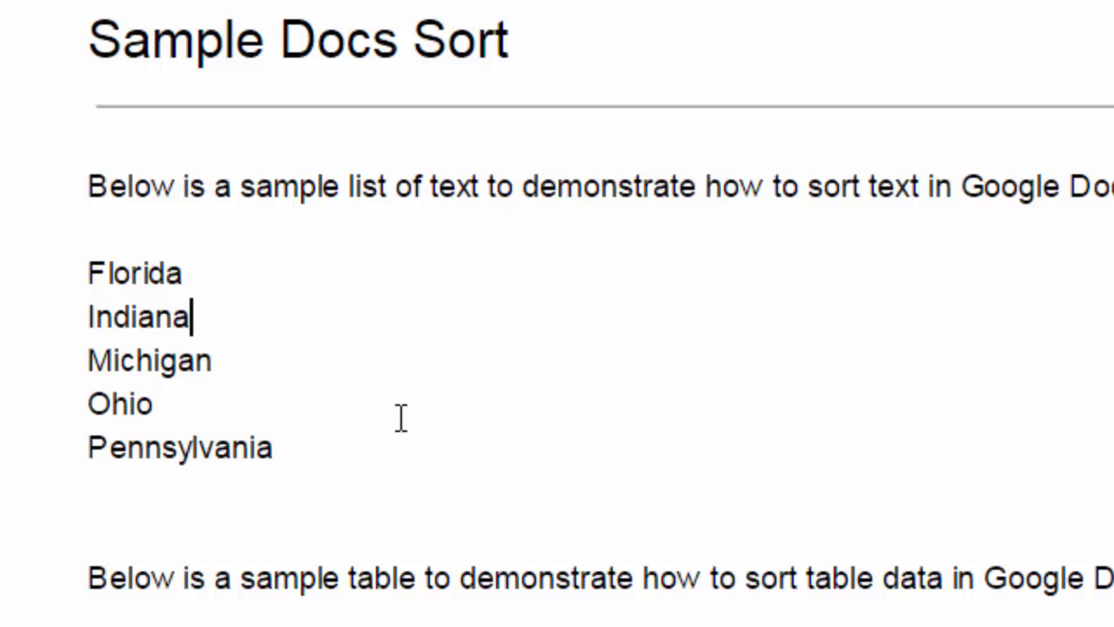
# Step: Put the cursor in the student table's first data row and bring up the Doc Tools submenu
pyautogui.scroll(-4, 399, 419)
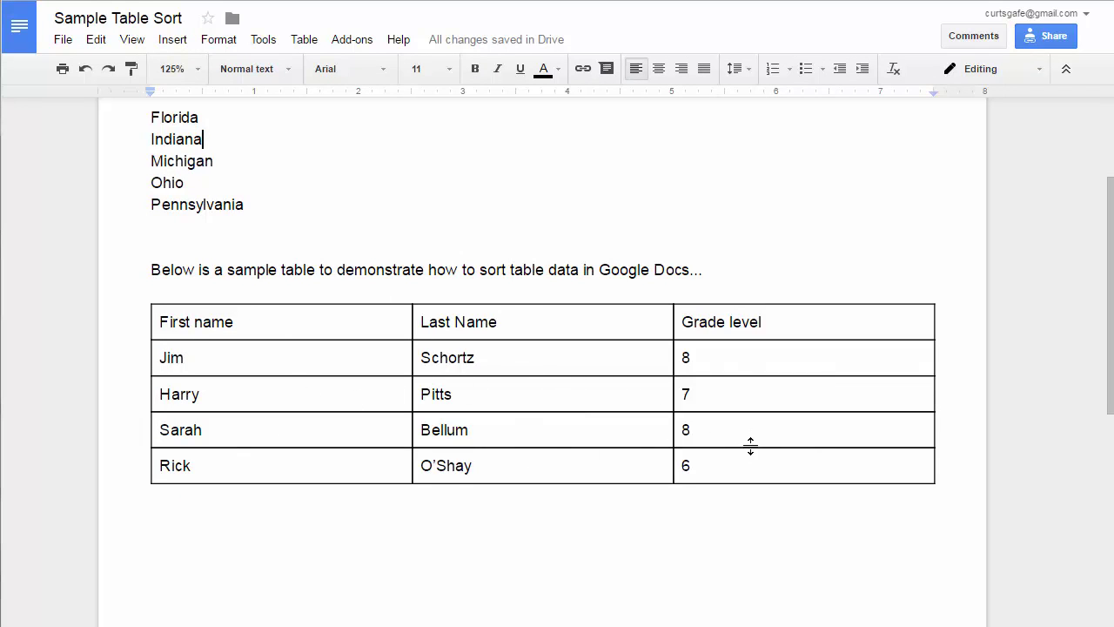
pyautogui.click(297, 359)
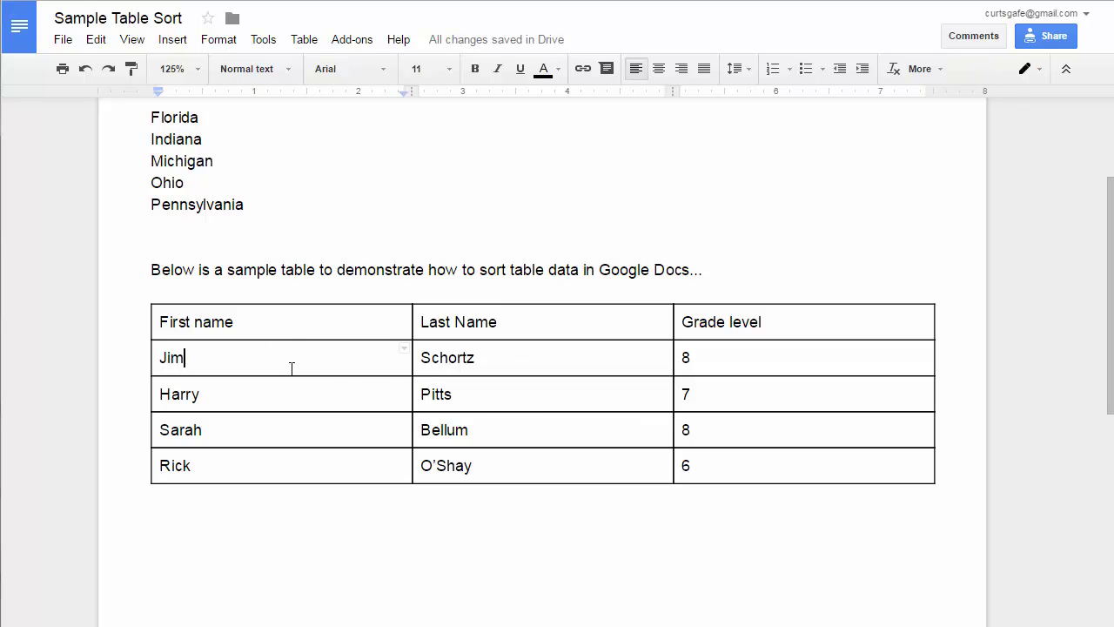
pyautogui.click(544, 366)
pyautogui.click(317, 352)
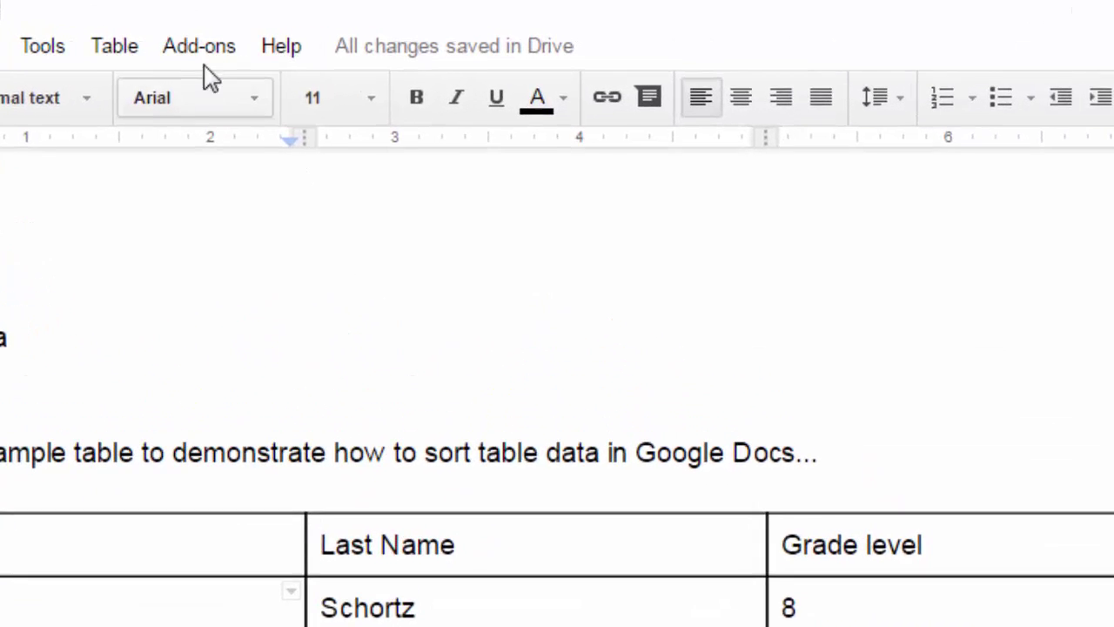
pyautogui.click(352, 40)
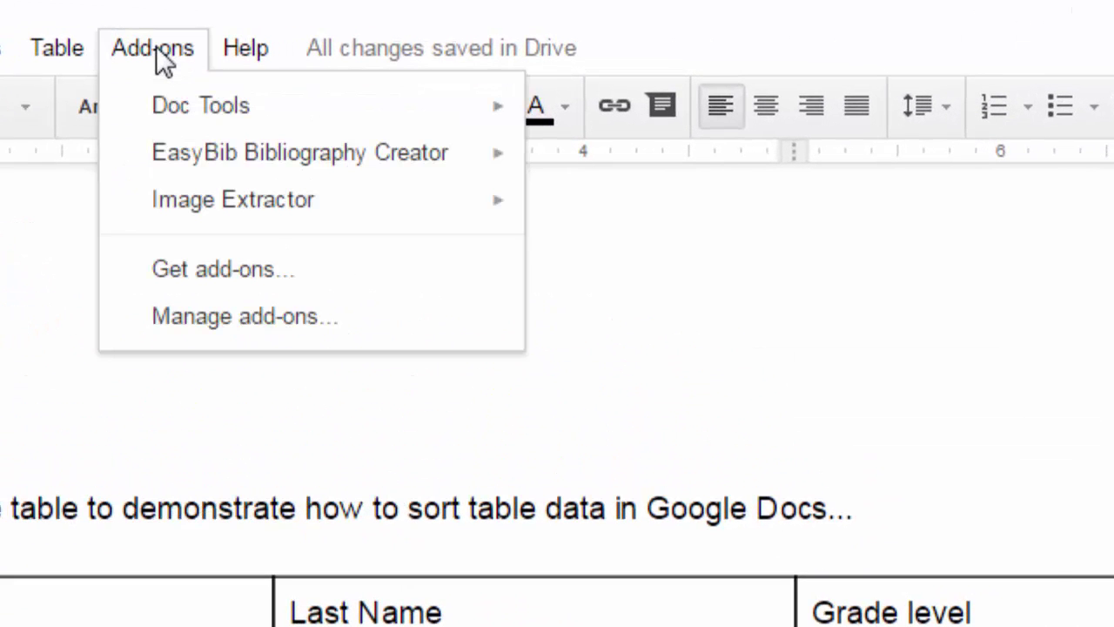
pyautogui.moveTo(201, 108)
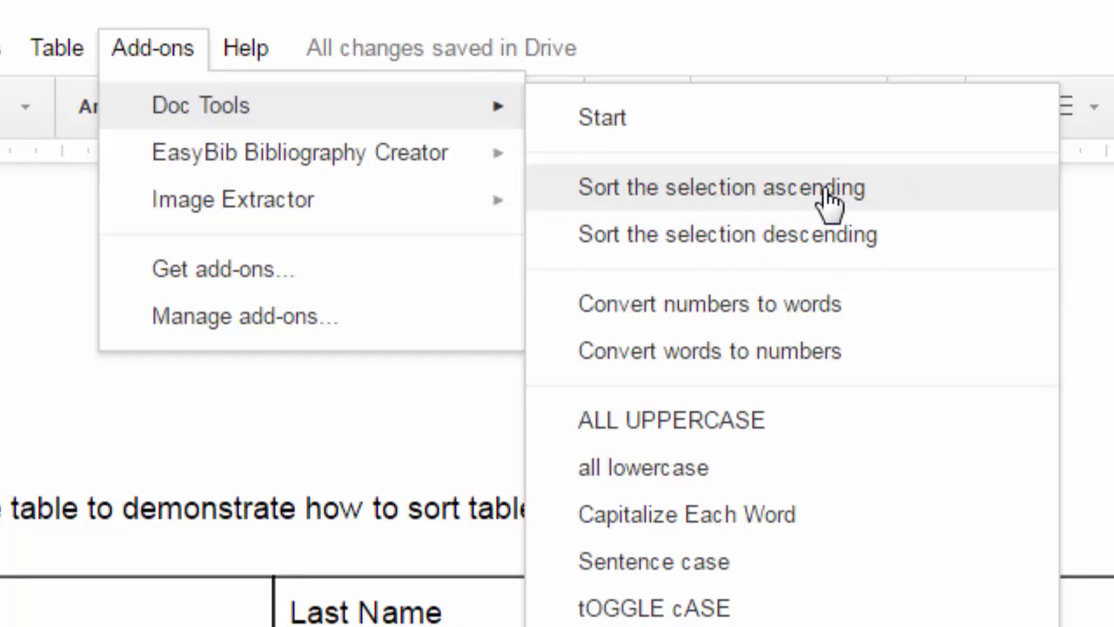
# Step: Sort the table ascending by Last Name with the header row kept on top
pyautogui.click(829, 202)
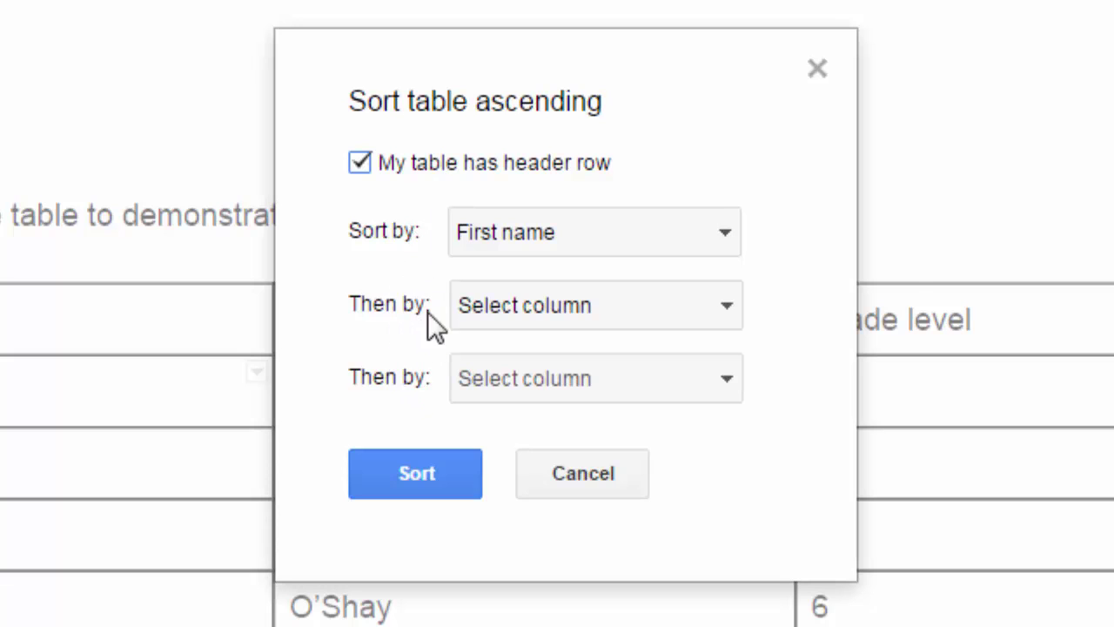
pyautogui.click(714, 244)
pyautogui.click(648, 333)
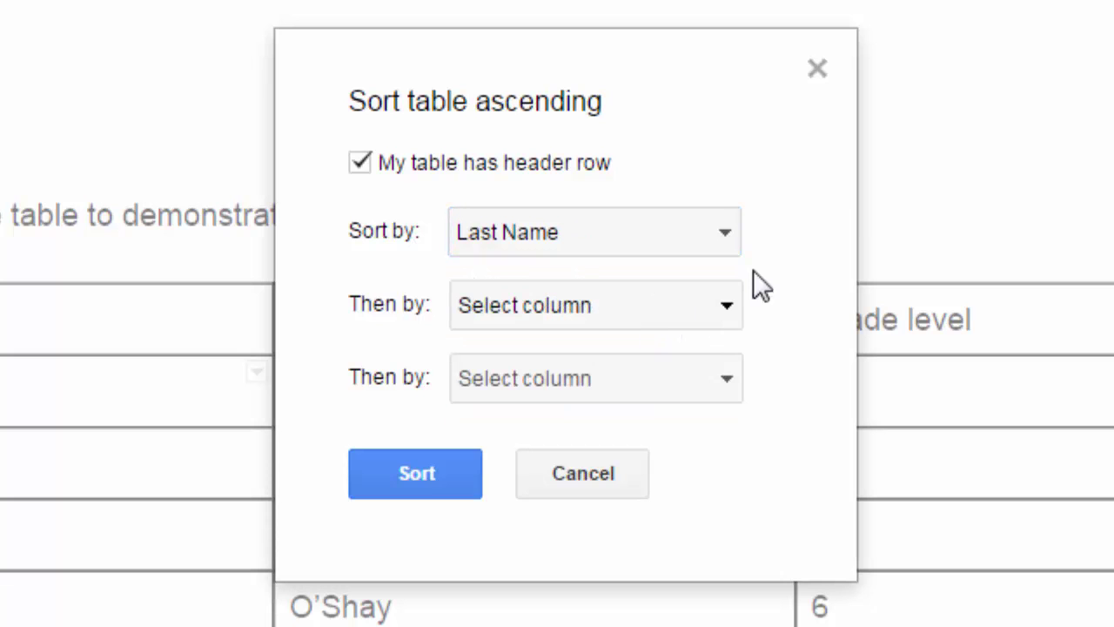
pyautogui.click(414, 474)
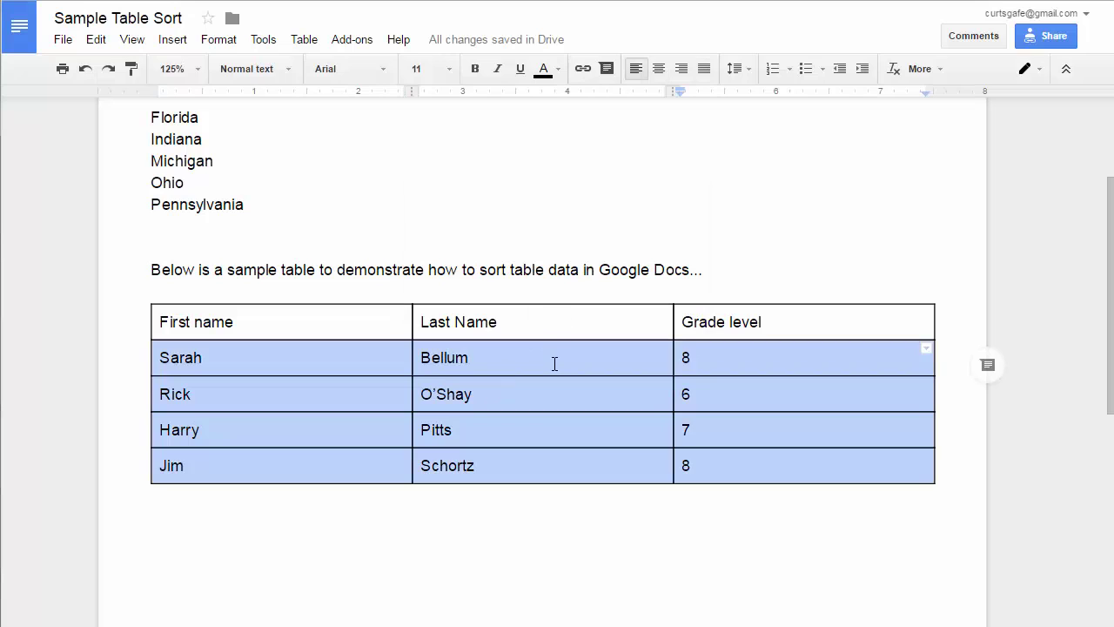
pyautogui.click(554, 363)
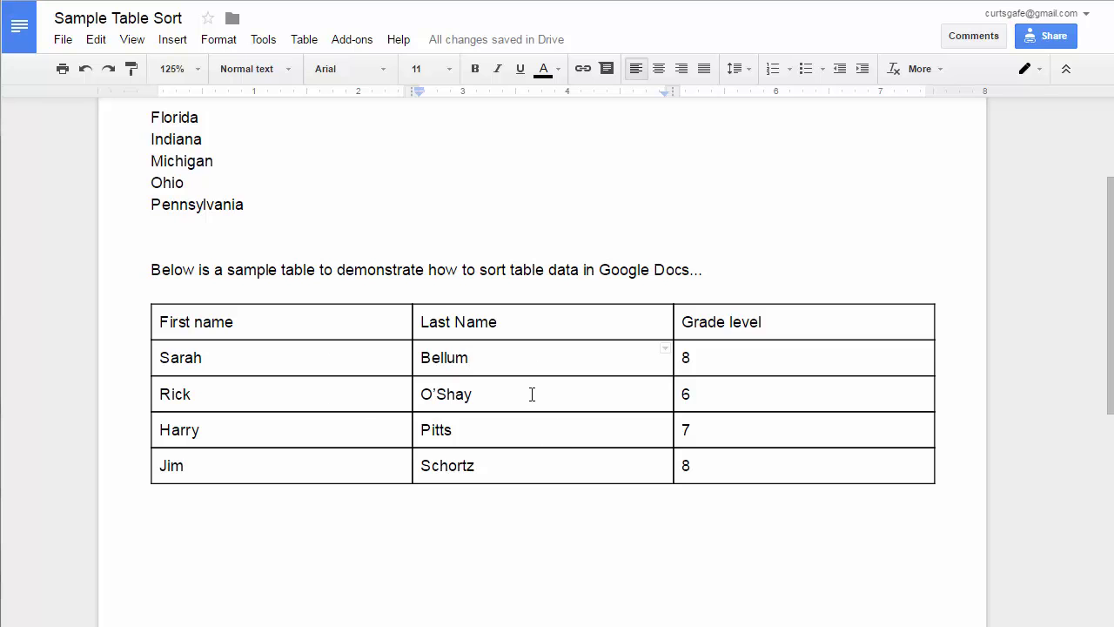
# Step: With the caret inside the student table, reopen Doc Tools' Sort table ascending dialog
pyautogui.moveTo(502, 392); pyautogui.dragTo(617, 391)
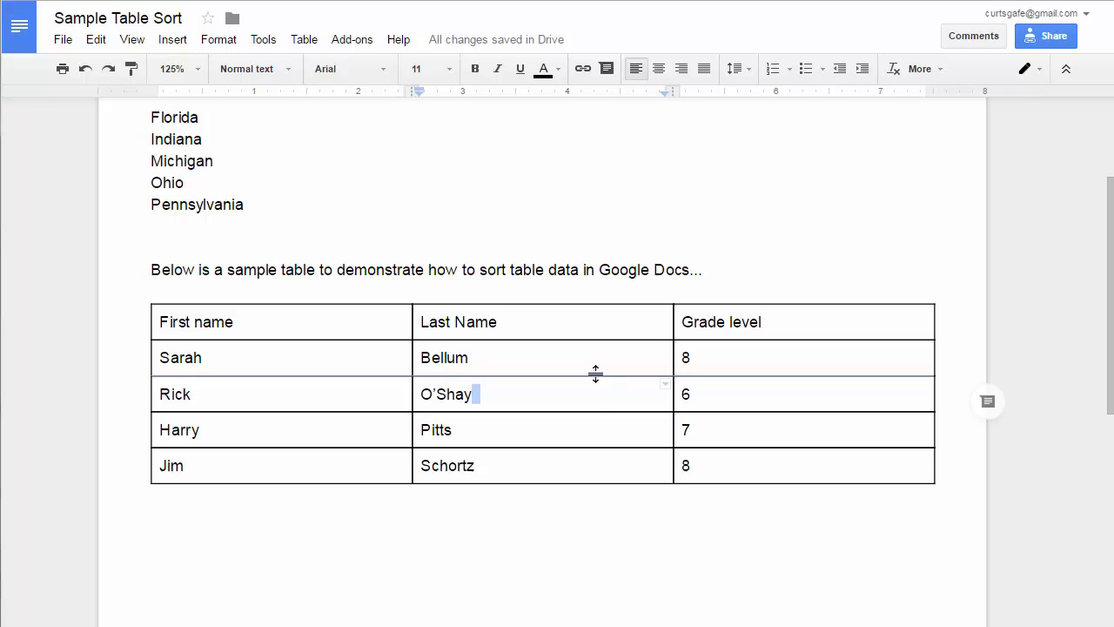
pyautogui.click(594, 375)
pyautogui.click(584, 361)
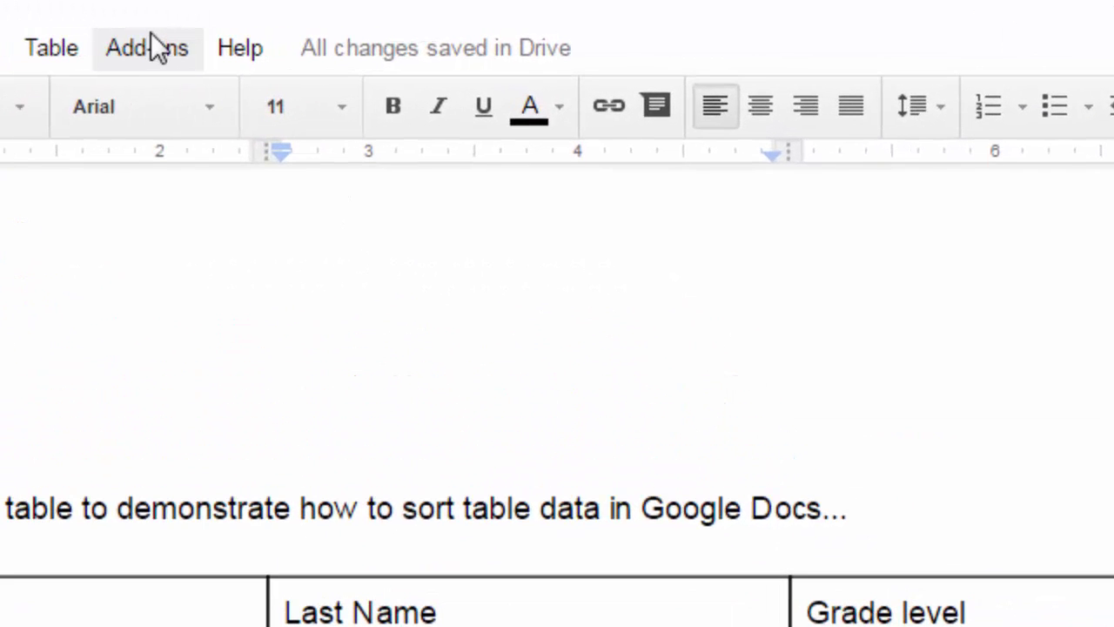
pyautogui.click(352, 39)
pyautogui.moveTo(256, 114)
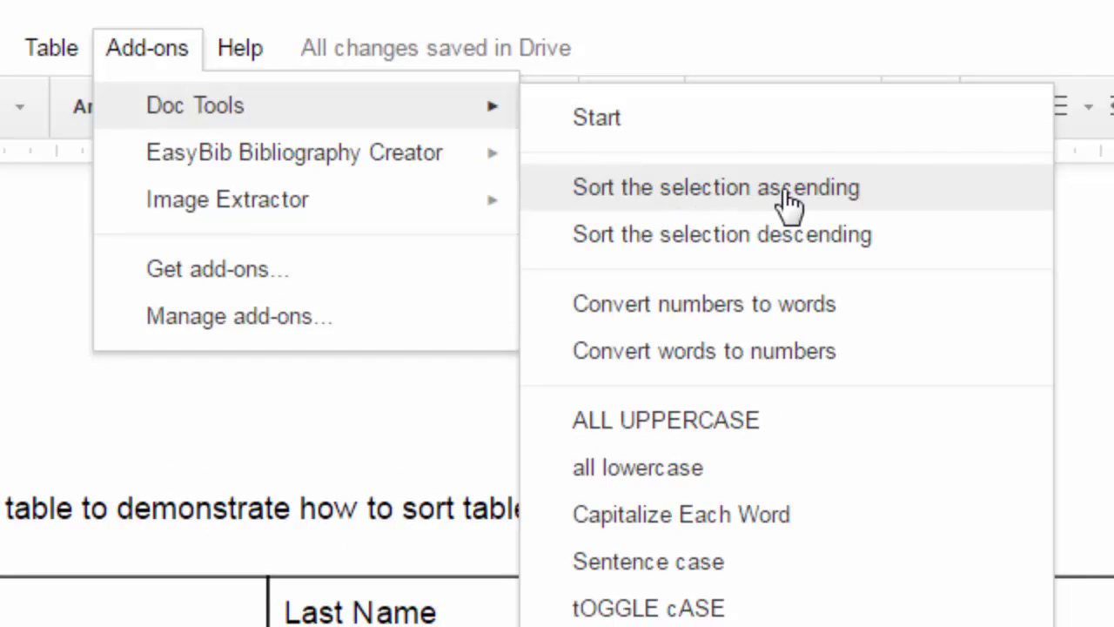
pyautogui.click(786, 190)
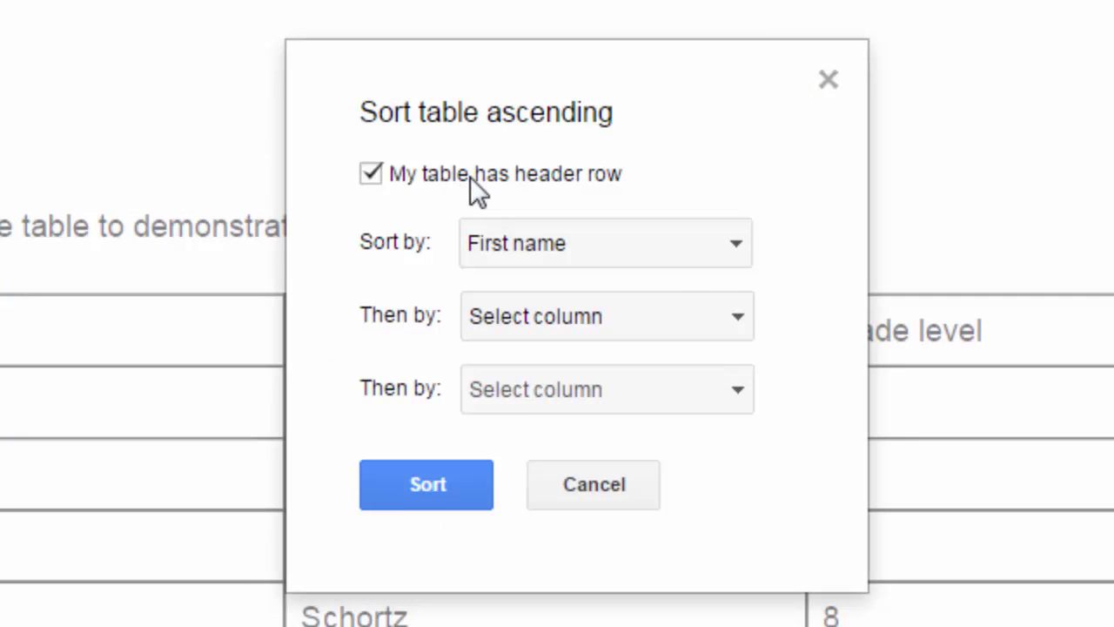
# Step: Choose Grade level as the primary sort key, then Last Name, then First name
pyautogui.click(734, 245)
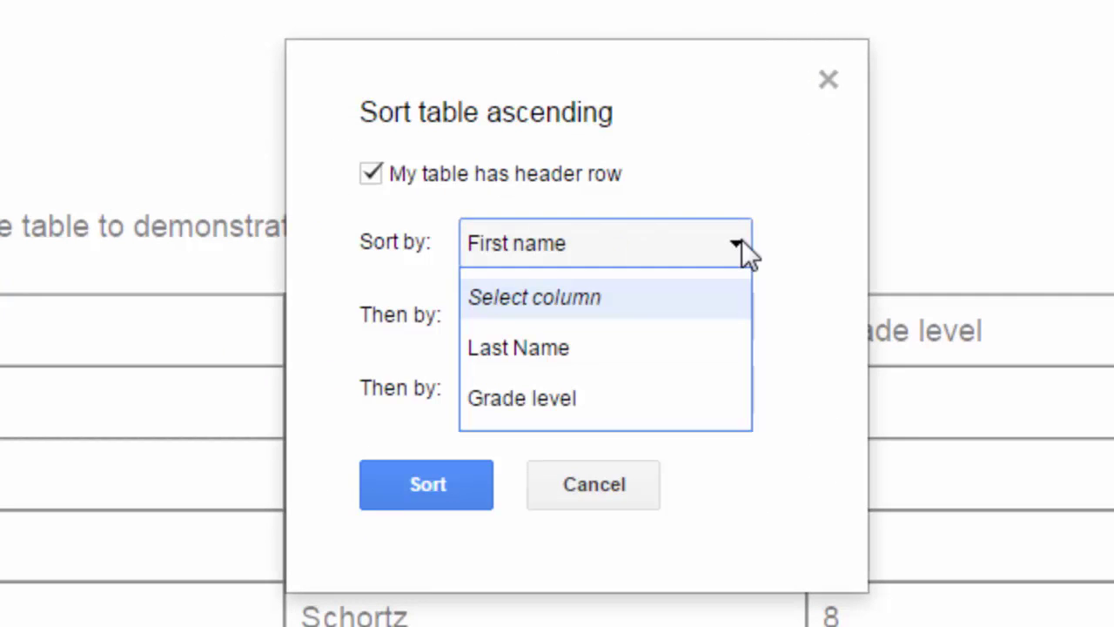
pyautogui.click(571, 402)
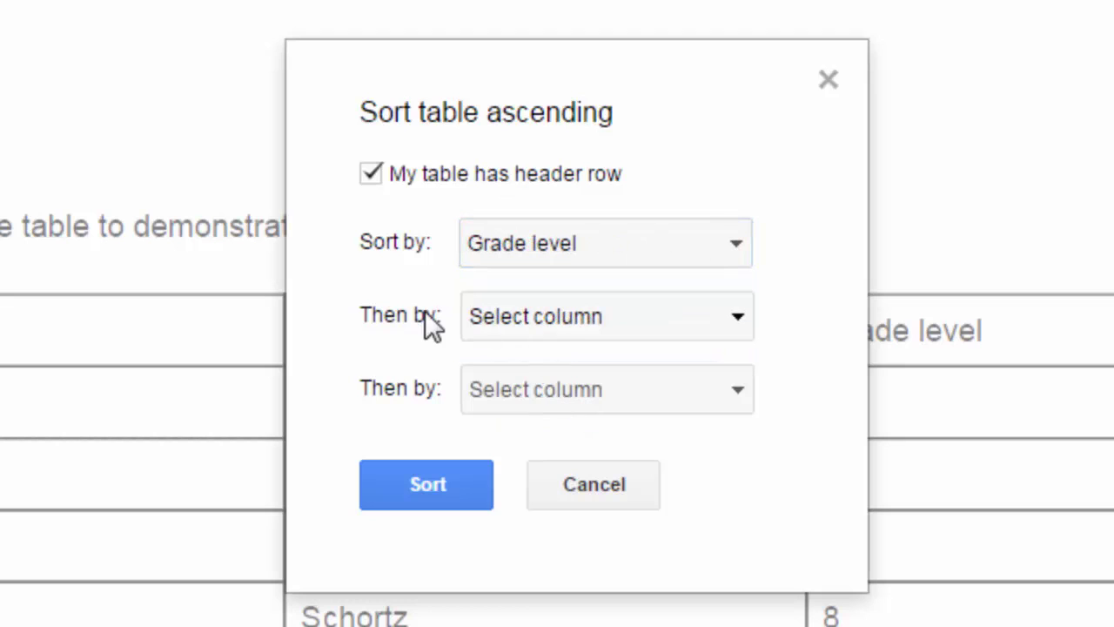
pyautogui.click(737, 320)
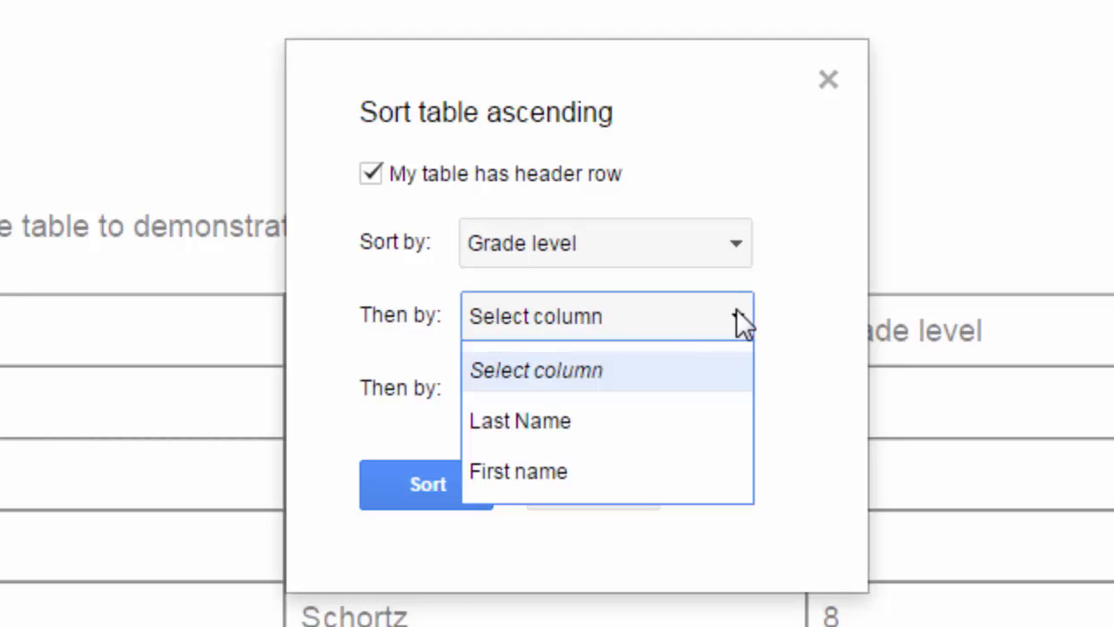
pyautogui.click(656, 417)
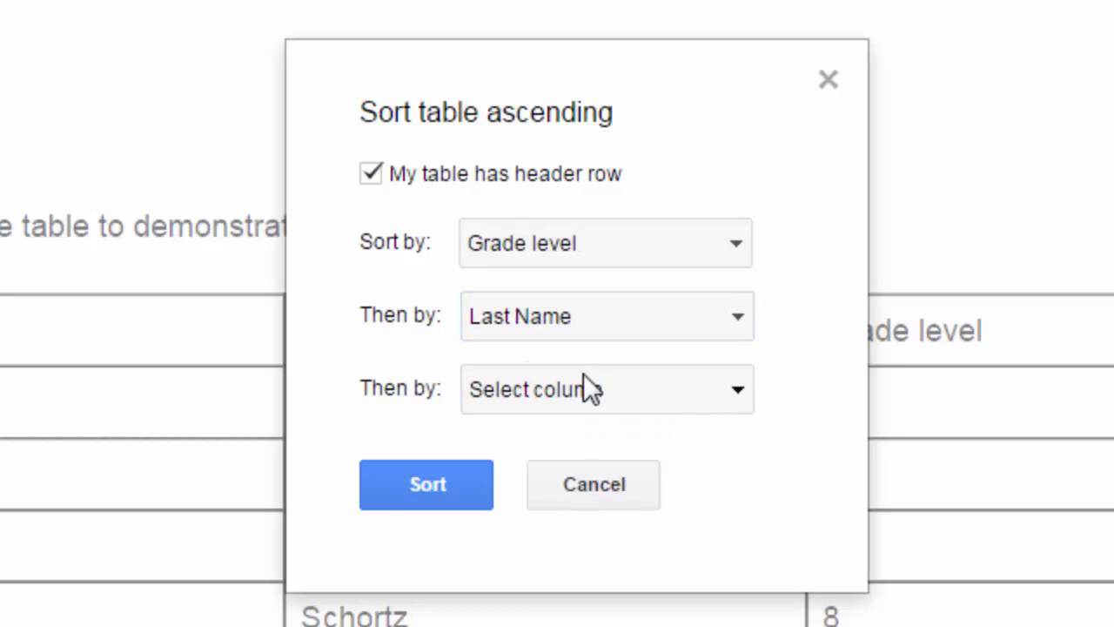
pyautogui.click(736, 396)
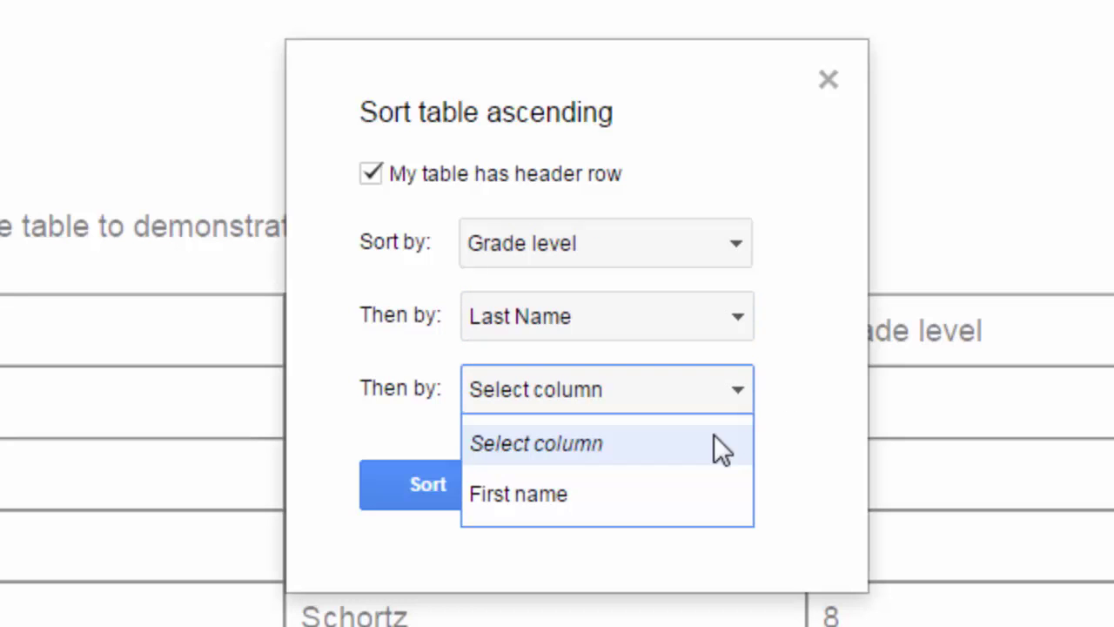
pyautogui.click(703, 496)
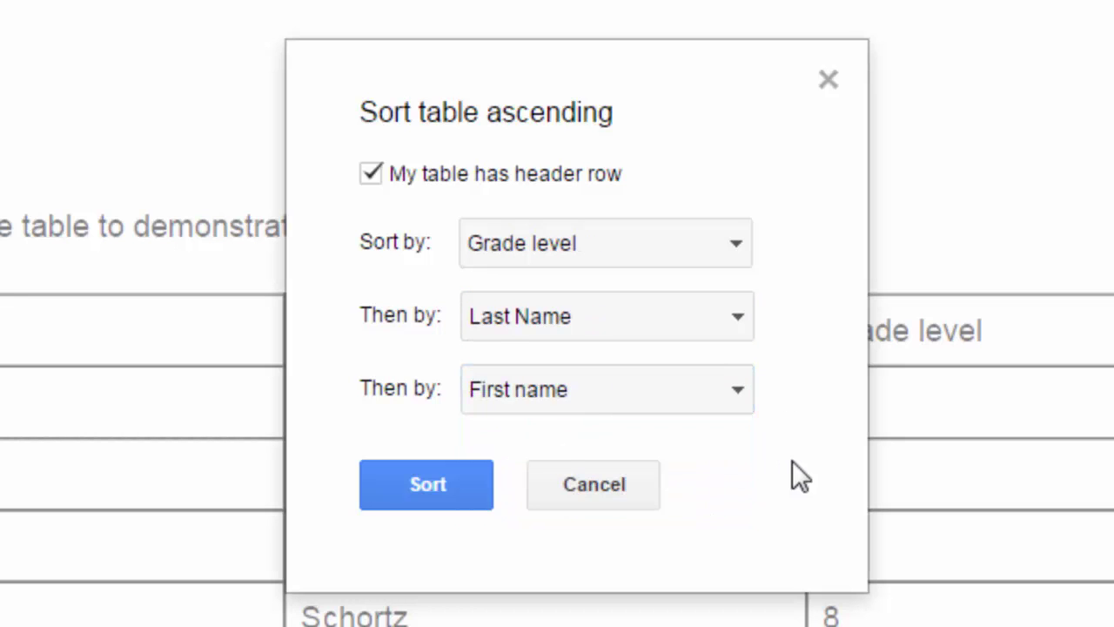
# Step: Apply the Grade level, Last Name, First name sort, then go to the Control Alt Achieve blog
pyautogui.click(405, 474)
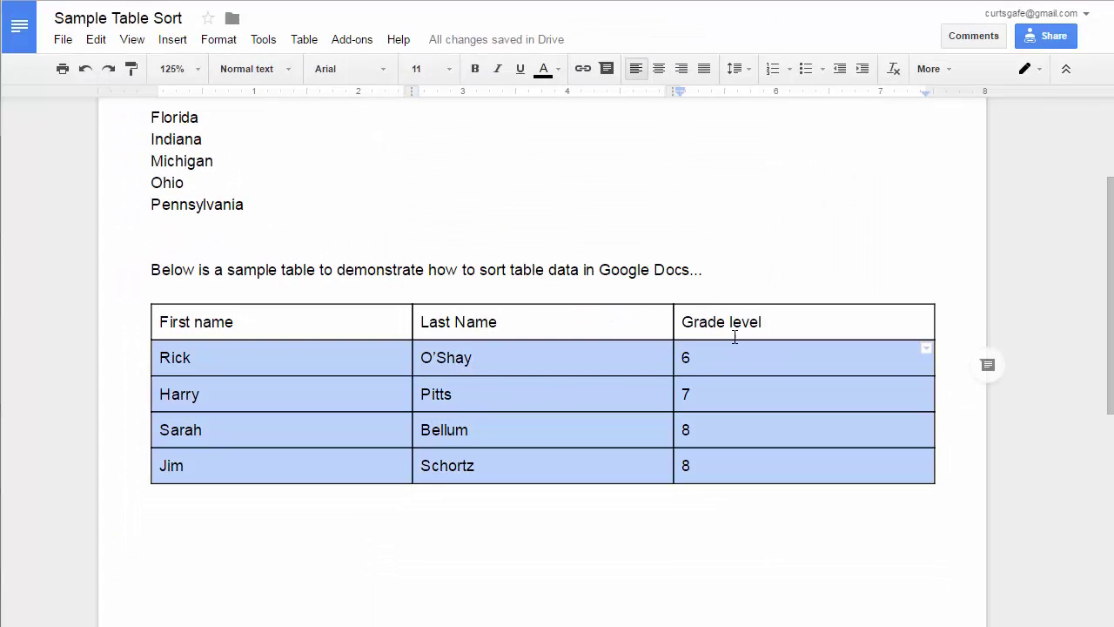
pyautogui.click(708, 356)
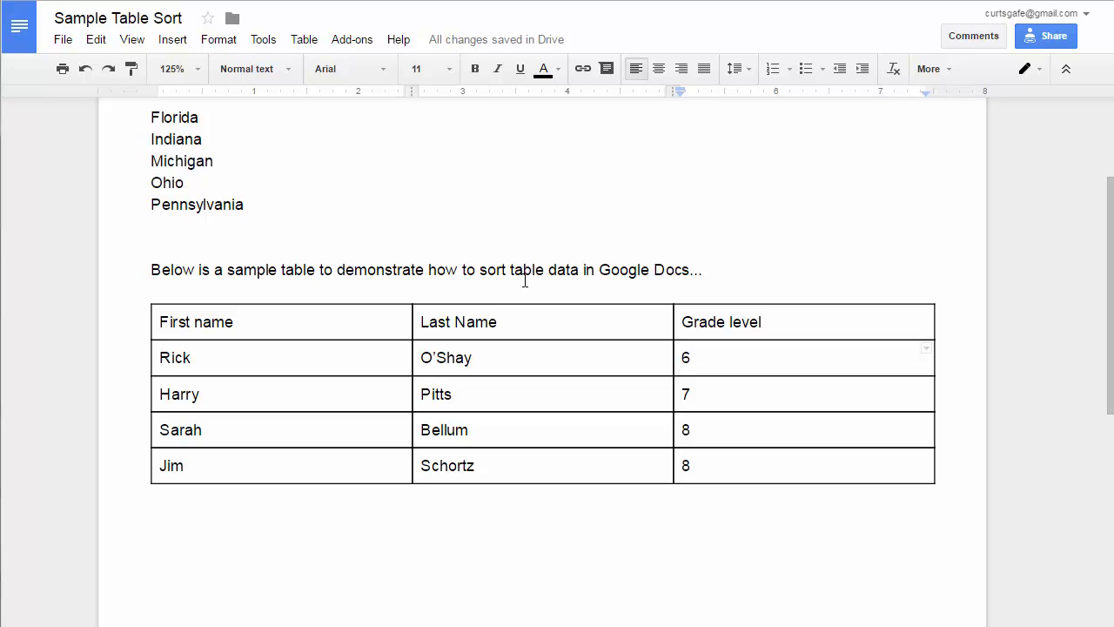
pyautogui.scroll(4, 525, 281)
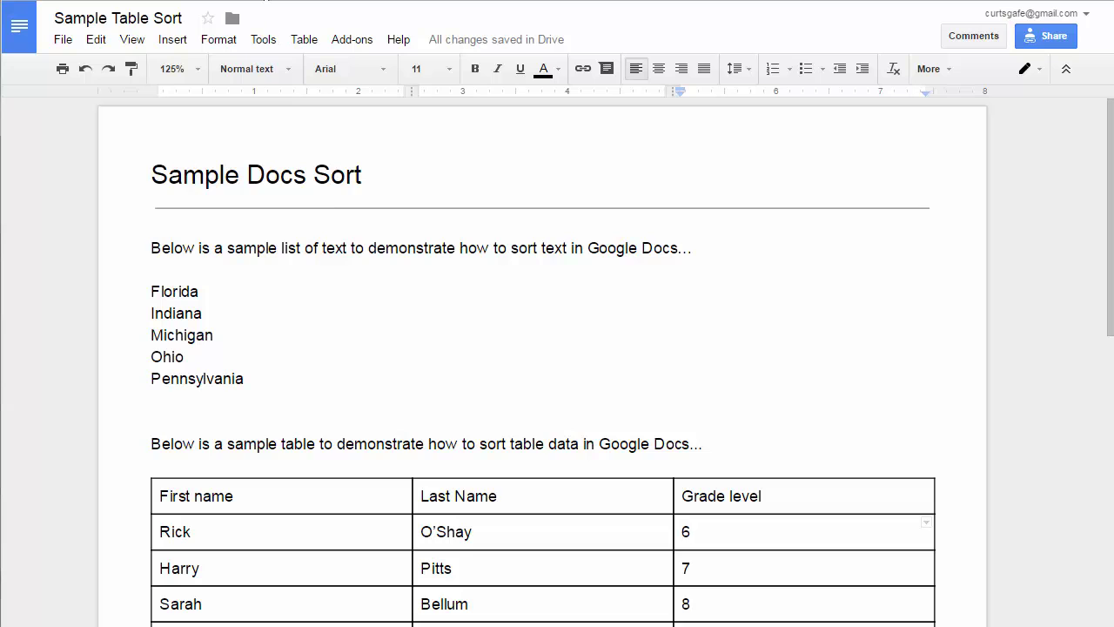
pyautogui.click(266, 2)
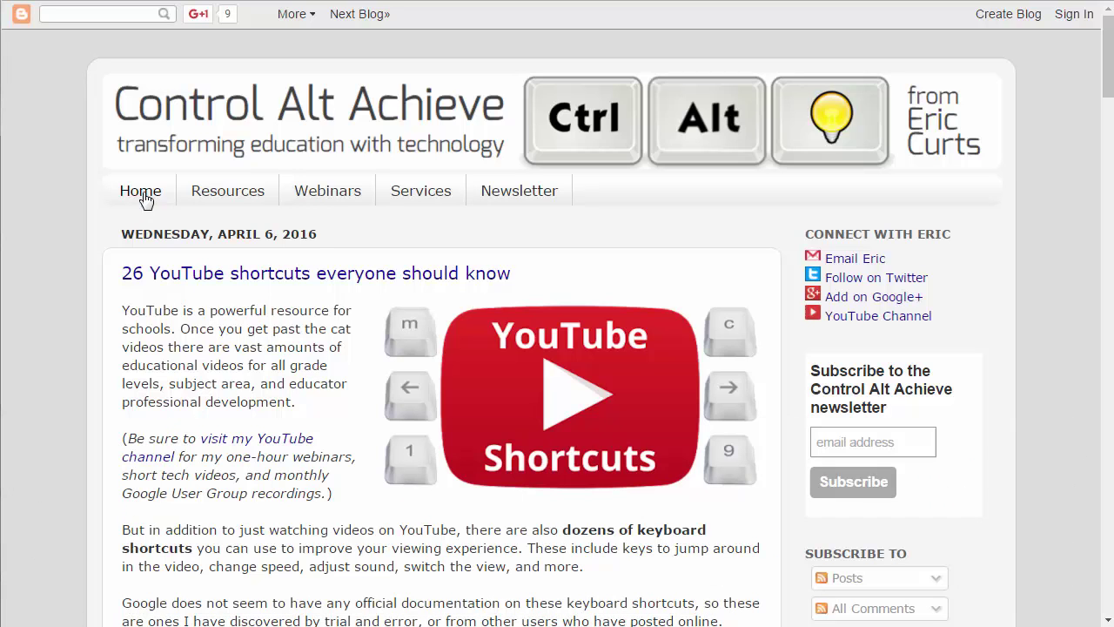
pyautogui.scroll(-7, 209, 418)
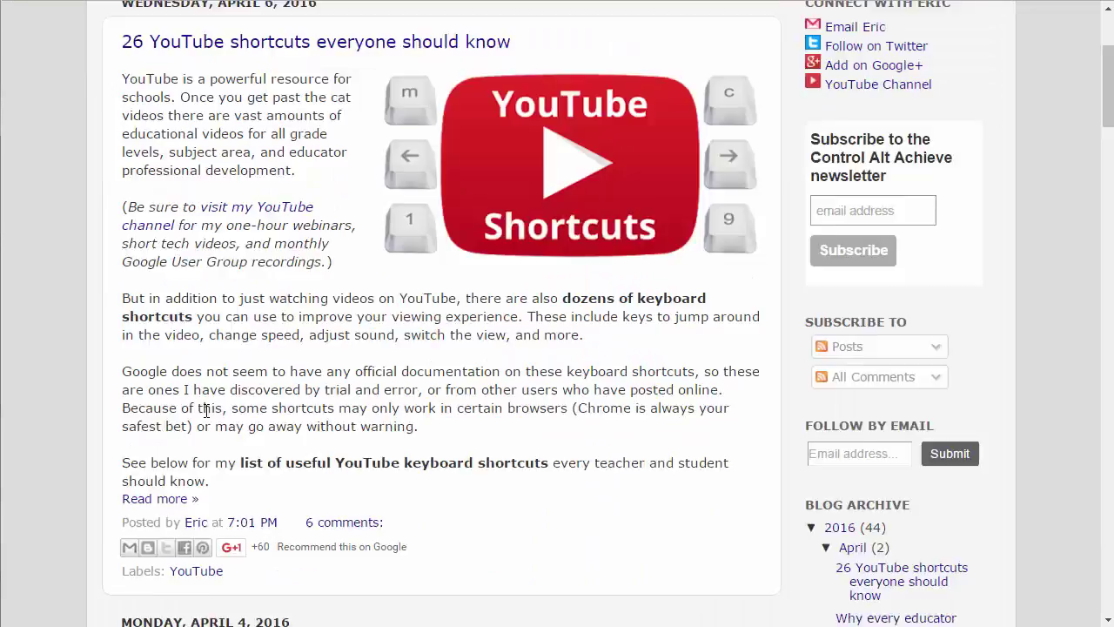
pyautogui.press('Home')
pyautogui.click(225, 196)
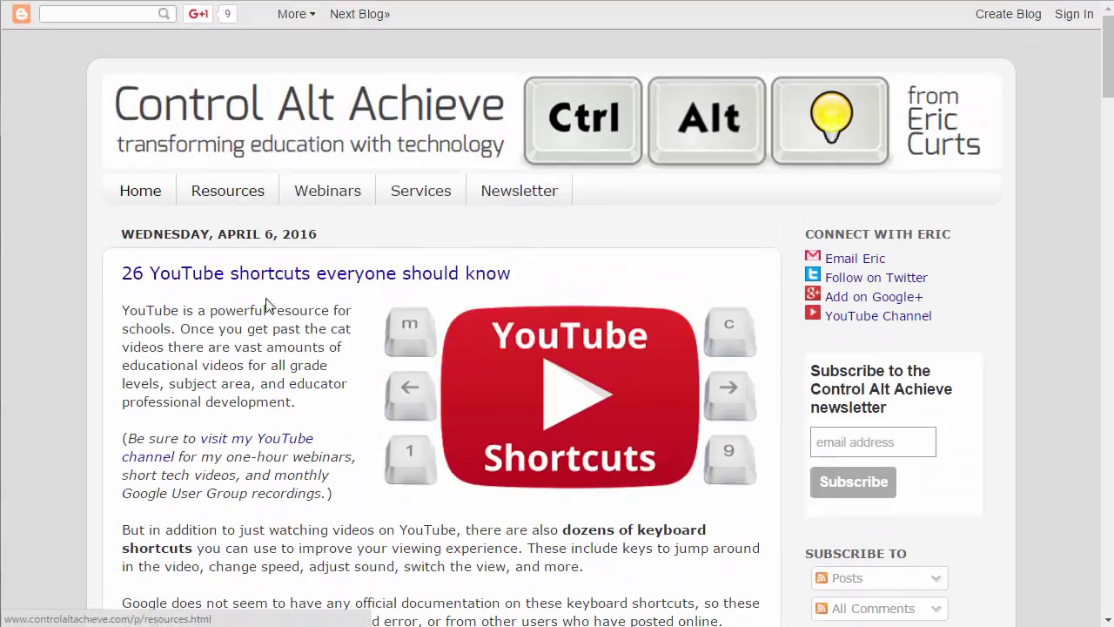
pyautogui.scroll(-7, 259, 388)
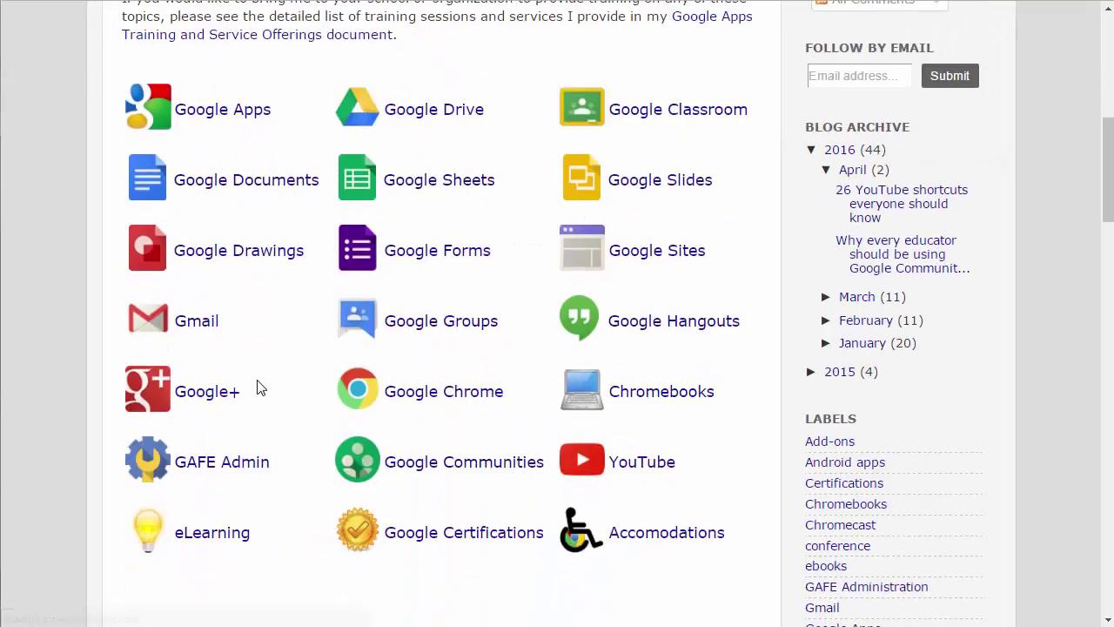
pyautogui.scroll(7, 256, 388)
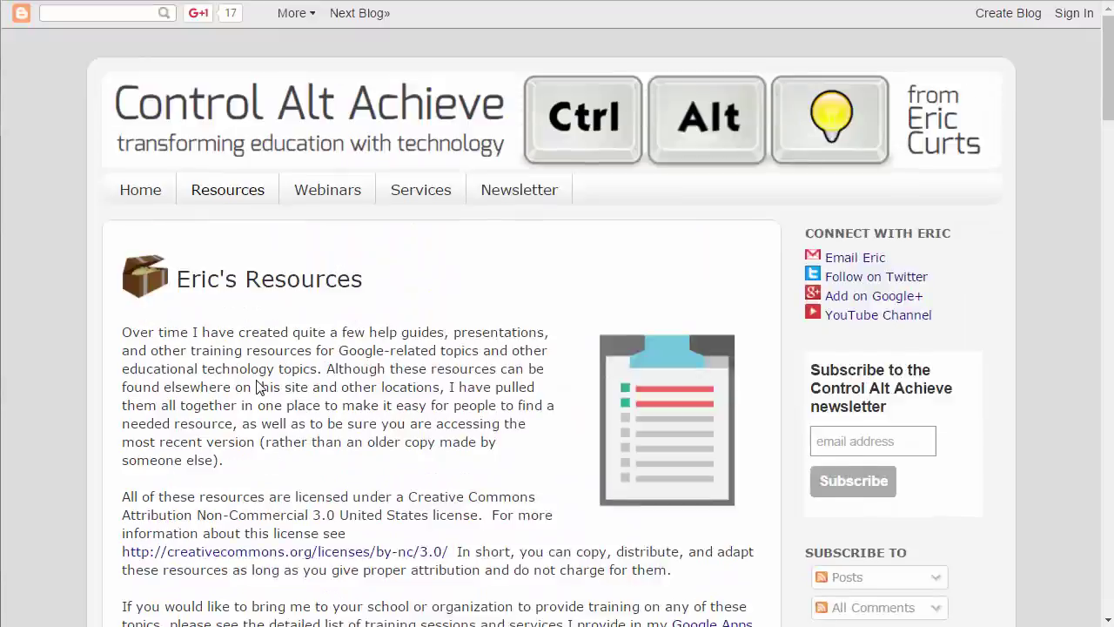
pyautogui.click(344, 201)
pyautogui.scroll(-11, 227, 378)
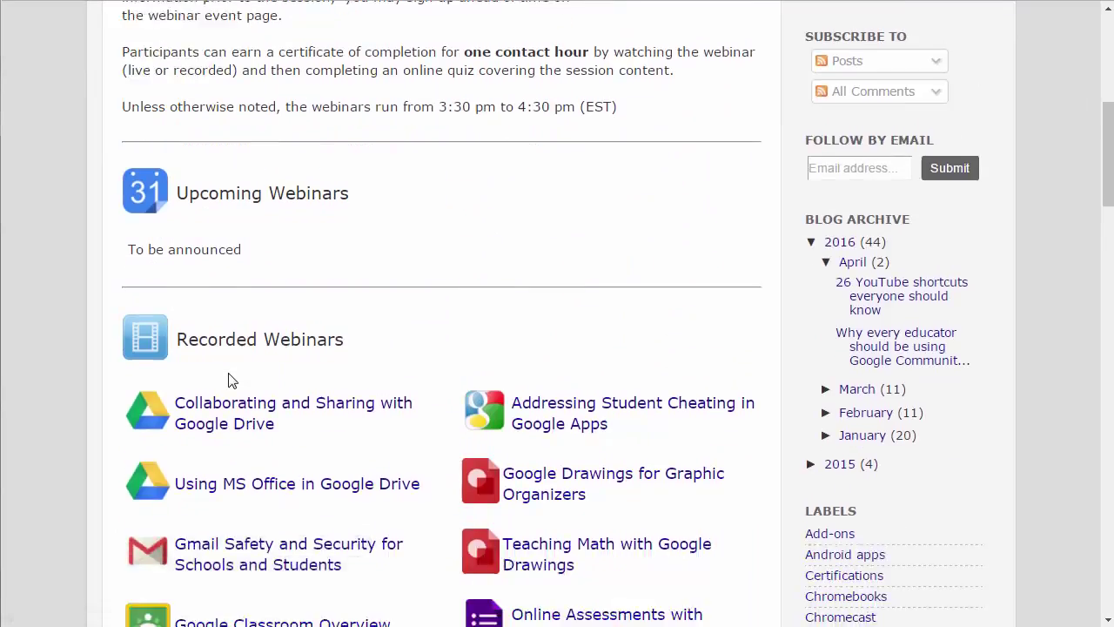
pyautogui.scroll(-4, 228, 378)
pyautogui.scroll(14, 228, 379)
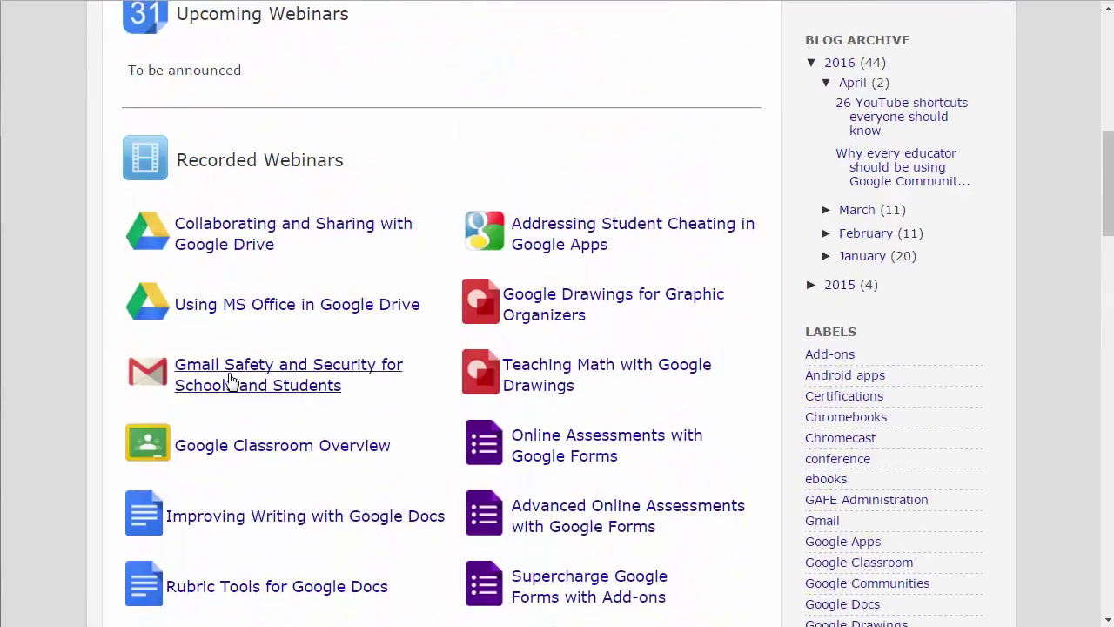
pyautogui.scroll(1, 228, 378)
pyautogui.click(532, 195)
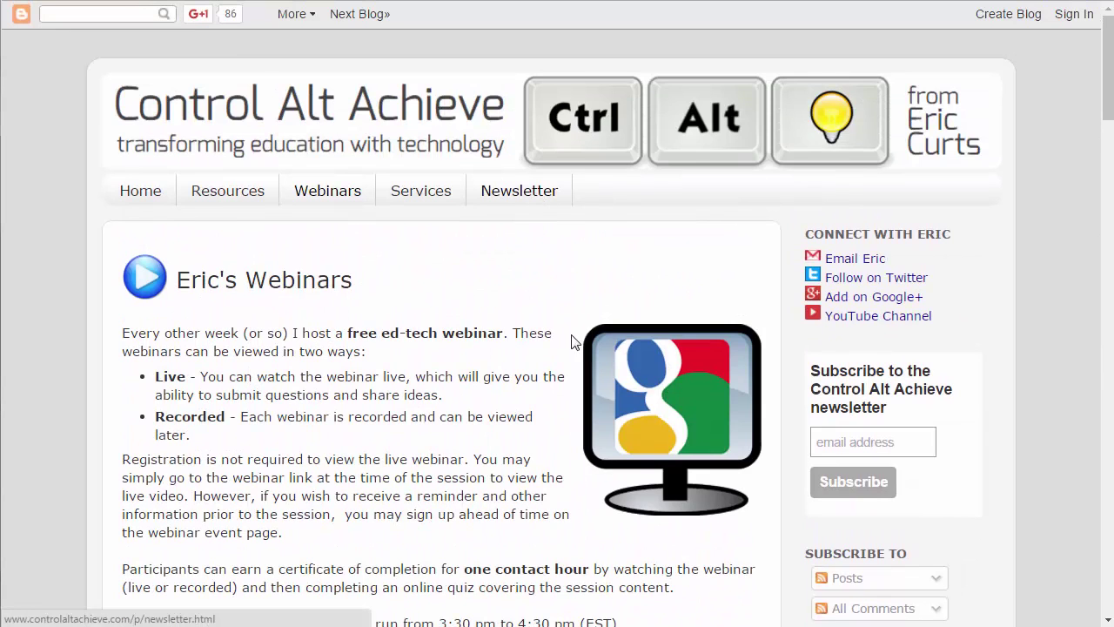
pyautogui.scroll(-3, 487, 368)
pyautogui.scroll(3, 387, 369)
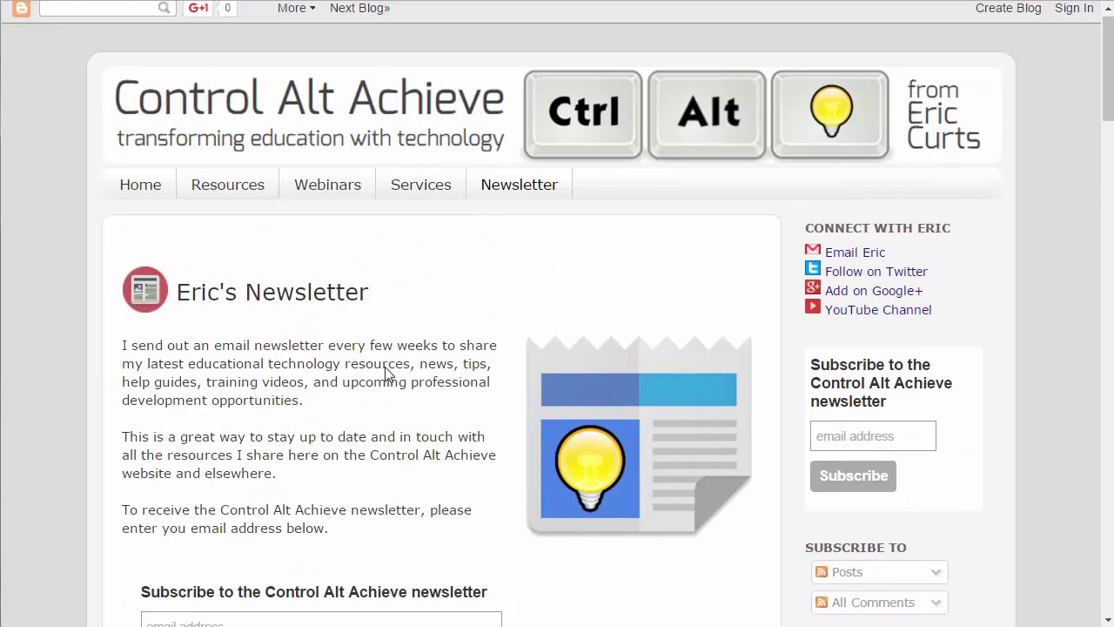
pyautogui.click(138, 192)
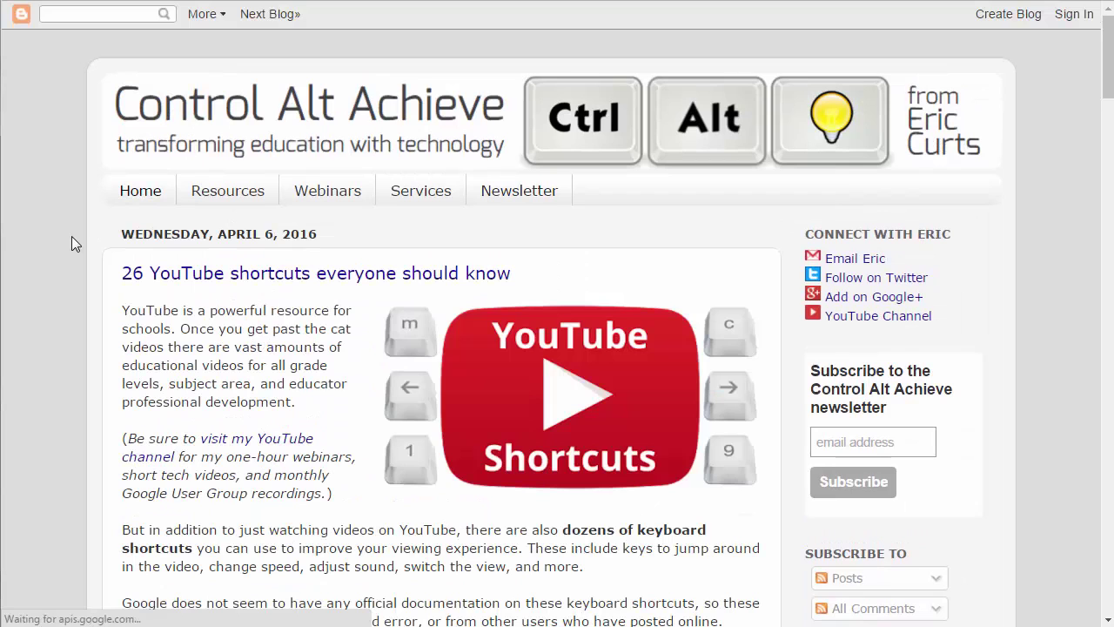